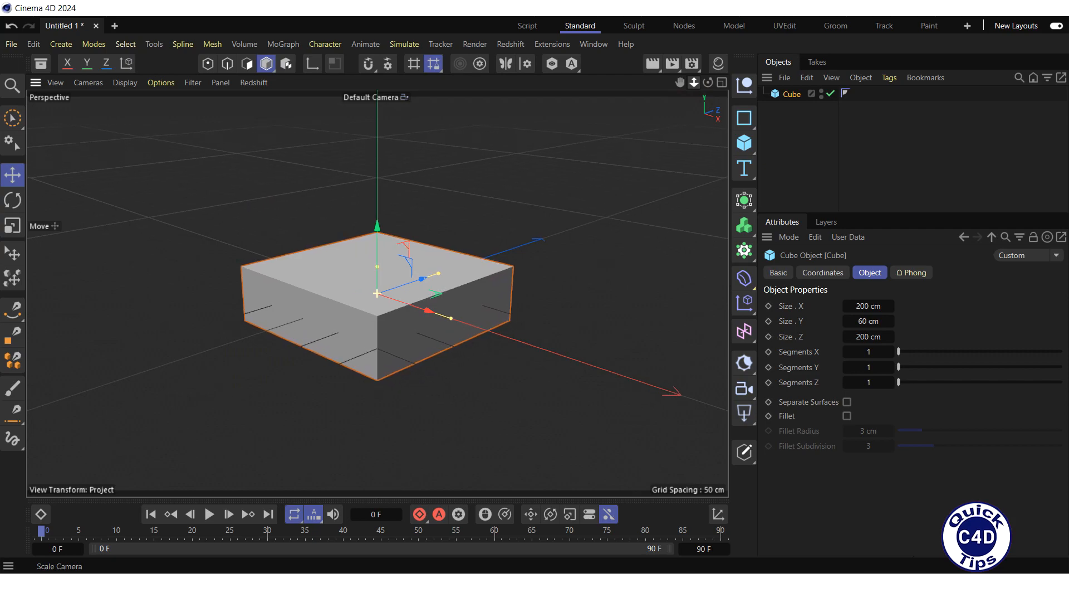
- Rename the cube object as Body
{"action": "left_click_drag", "start_coordinate": [708, 82], "coordinate": [768, 123]}
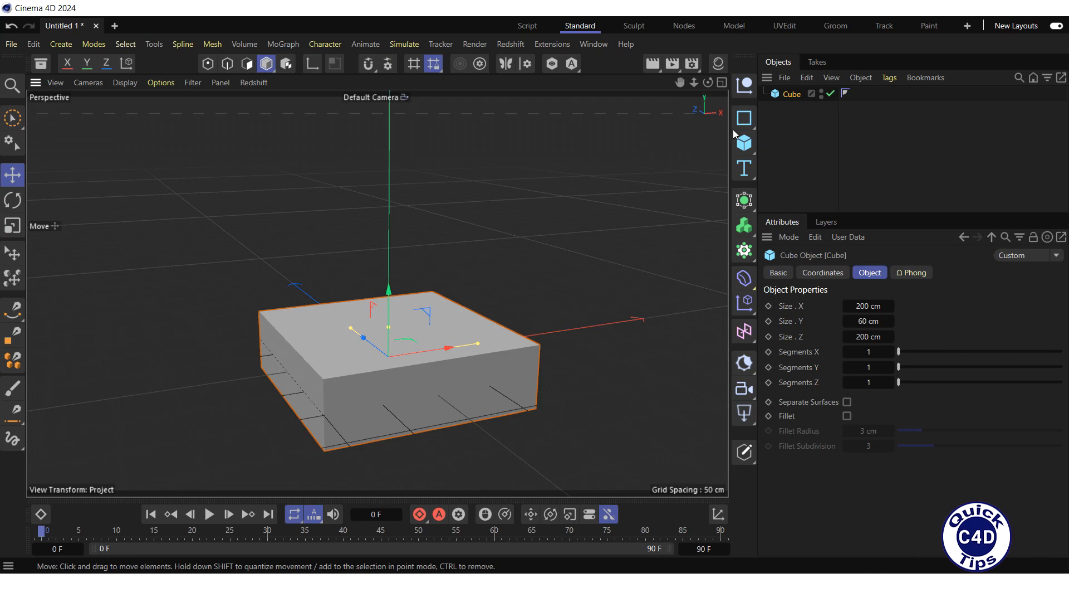
{"action": "double_click", "coordinate": [790, 95]}
{"action": "type", "text": "Bod"}
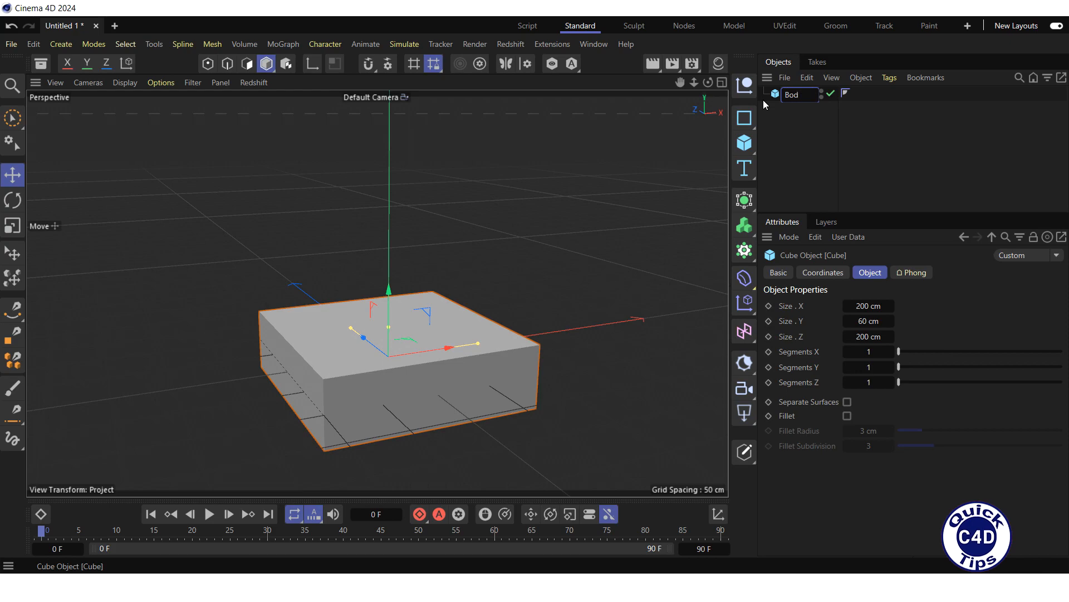
{"action": "type", "text": "y"}
{"action": "key", "text": "Return"}
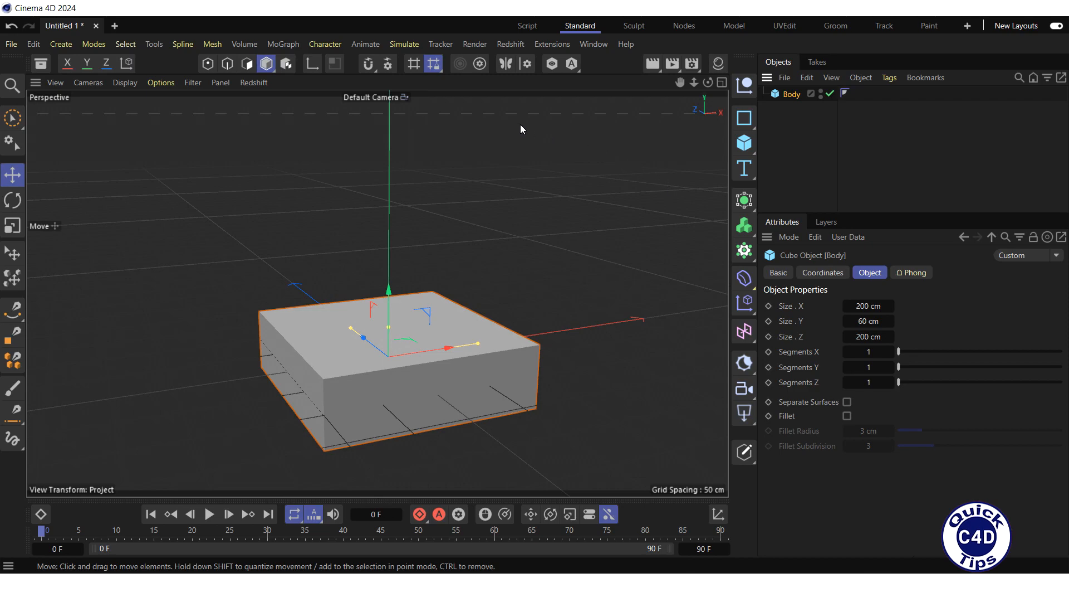
- Add a particle emitter and set its pitch rotation to 90°
{"action": "left_click", "coordinate": [407, 45]}
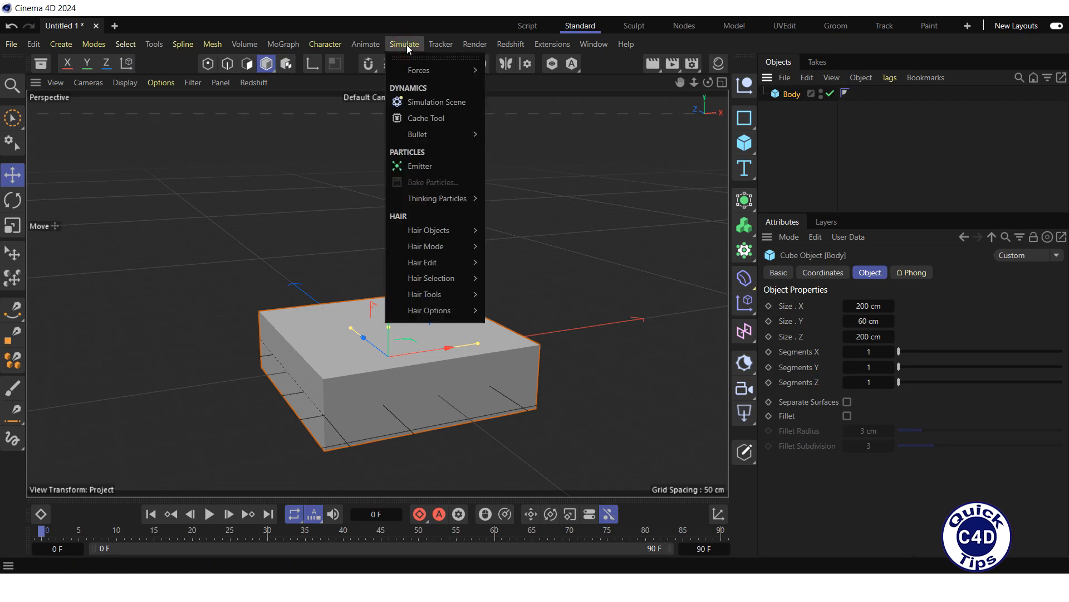
{"action": "left_click", "coordinate": [430, 166]}
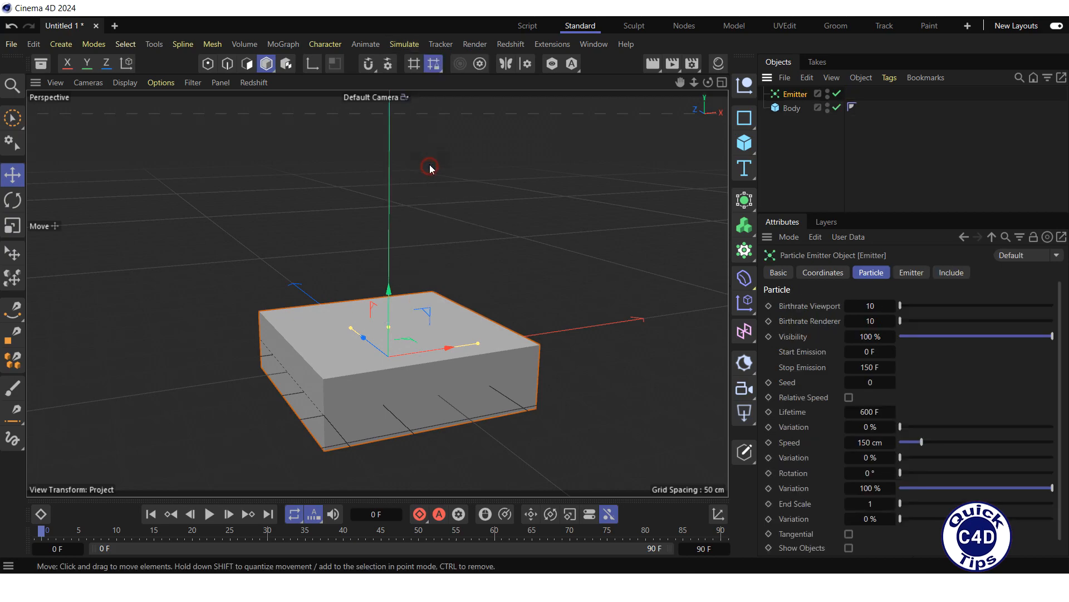
{"action": "left_click", "coordinate": [821, 273]}
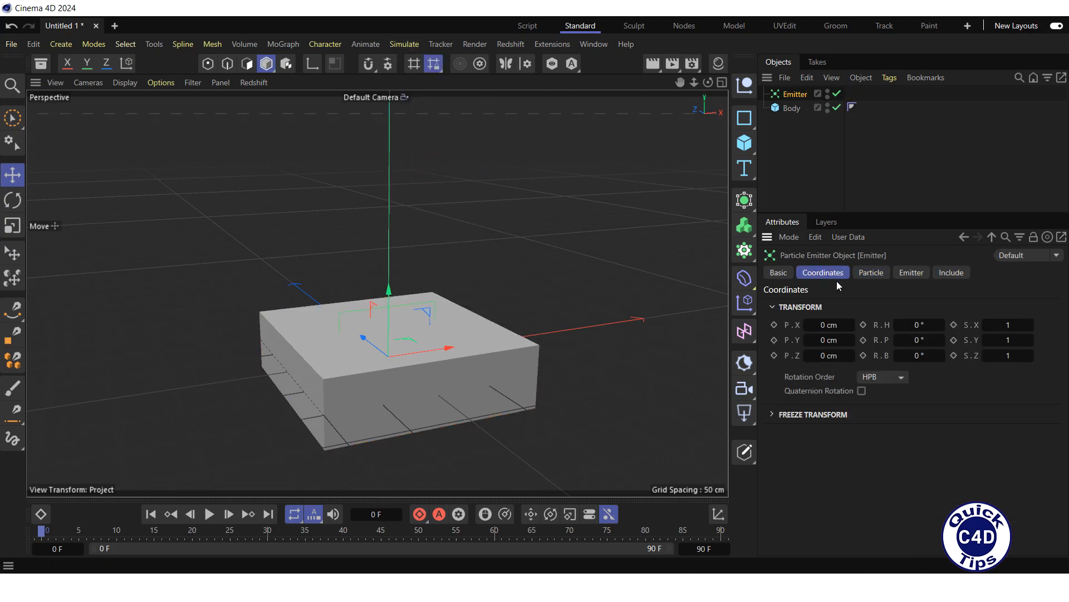
{"action": "left_click", "coordinate": [900, 338]}
{"action": "type", "text": "90"}
{"action": "key", "text": "Return"}
- Raise the emitter just above the top of the body, setting its Y position to 31 cm
{"action": "left_click_drag", "start_coordinate": [388, 291], "coordinate": [395, 254]}
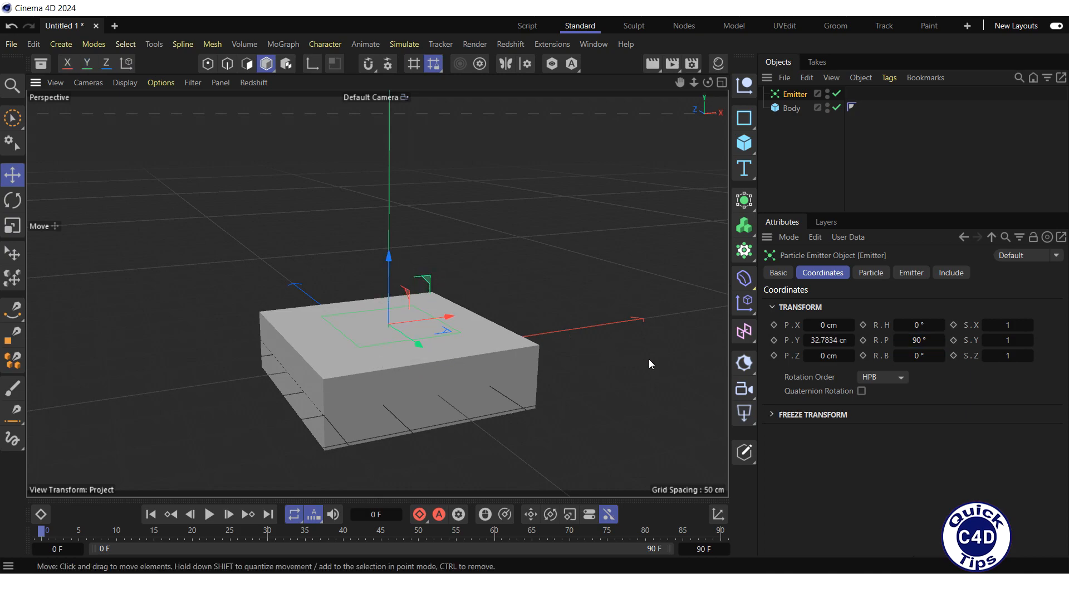
{"action": "left_click", "coordinate": [820, 341]}
{"action": "type", "text": "31"}
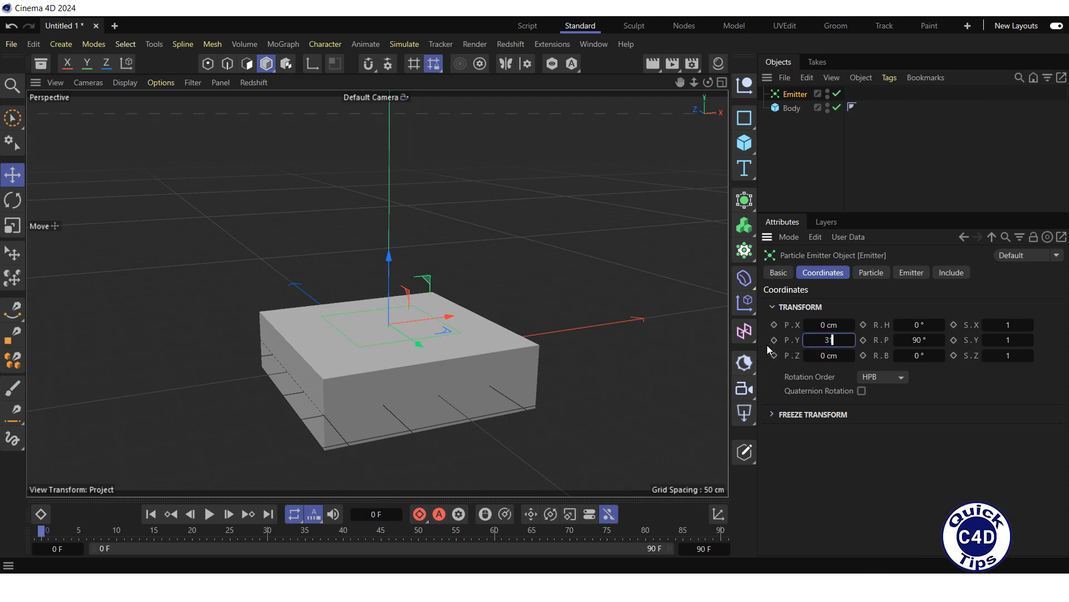
{"action": "key", "text": "Return"}
- Give the emitter a custom display color of pure red (R 255, G 0, B 0)
{"action": "left_click", "coordinate": [778, 273]}
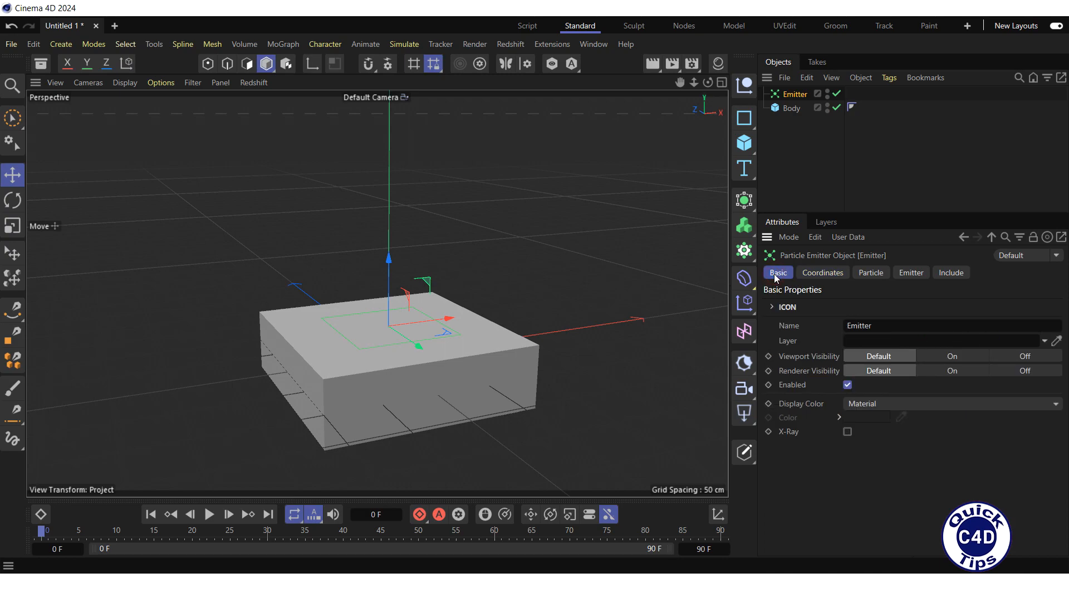
{"action": "left_click", "coordinate": [911, 405]}
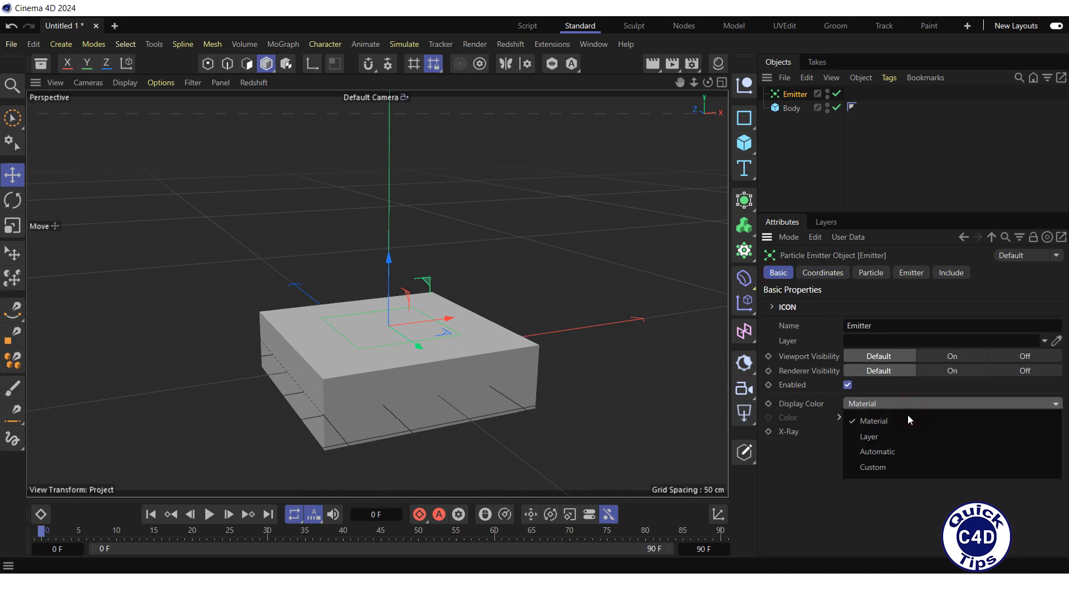
{"action": "left_click", "coordinate": [905, 464]}
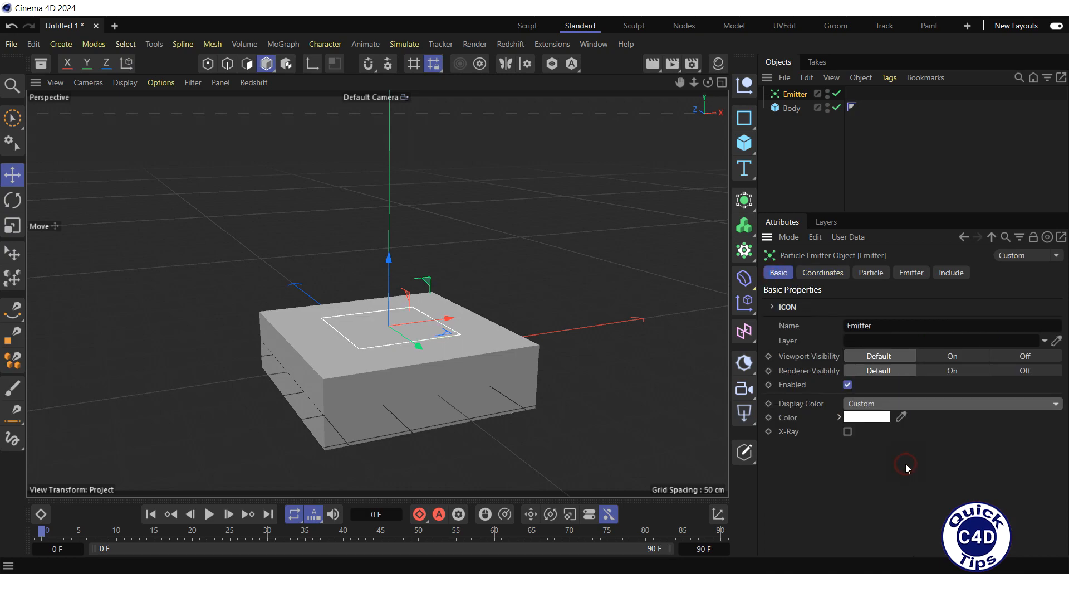
{"action": "left_click", "coordinate": [883, 416]}
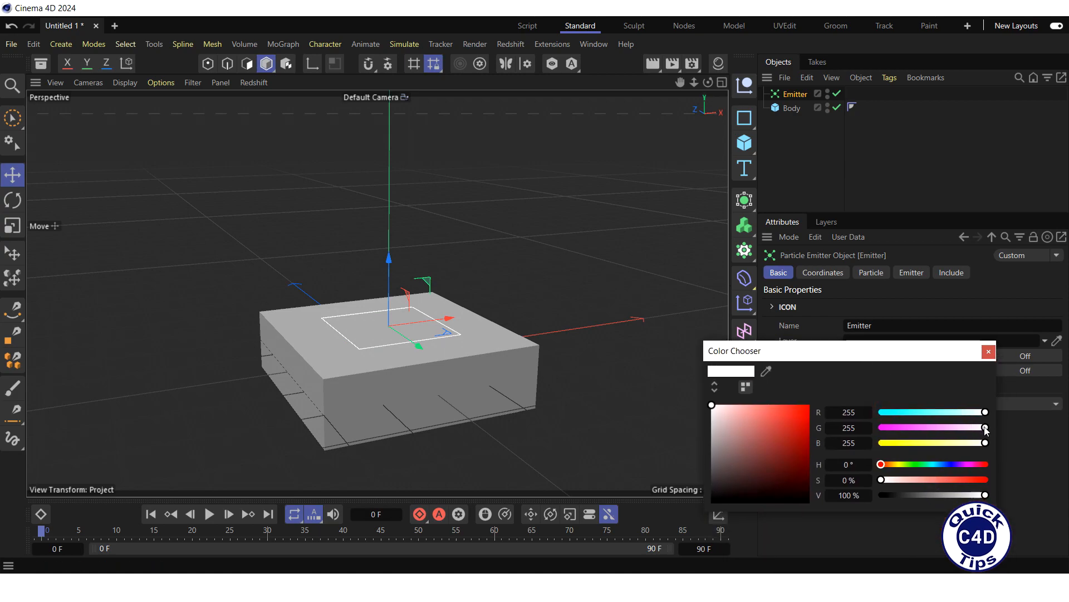
{"action": "left_click_drag", "start_coordinate": [985, 428], "coordinate": [881, 427]}
{"action": "left_click_drag", "start_coordinate": [987, 442], "coordinate": [874, 451]}
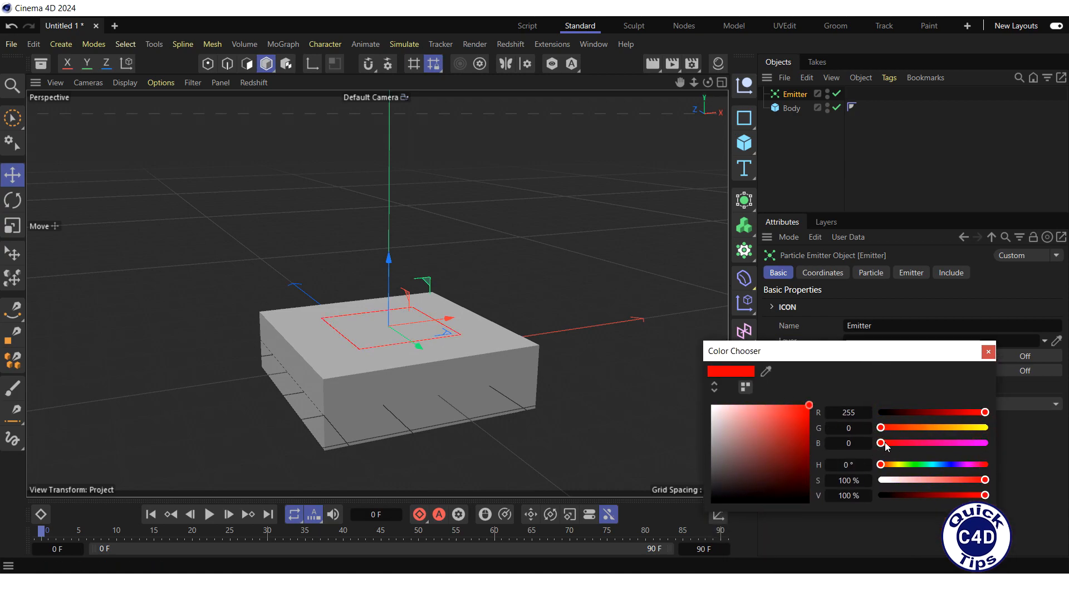
{"action": "left_click", "coordinate": [989, 351]}
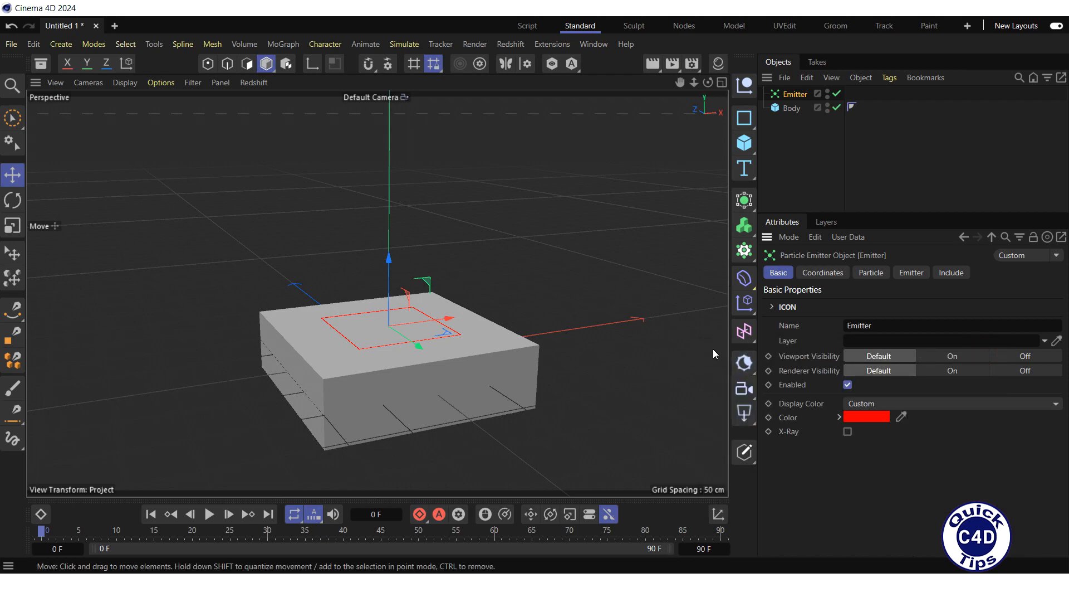
- Set the emitter's X-Size and Y-Size to 180 cm
{"action": "left_click", "coordinate": [911, 272]}
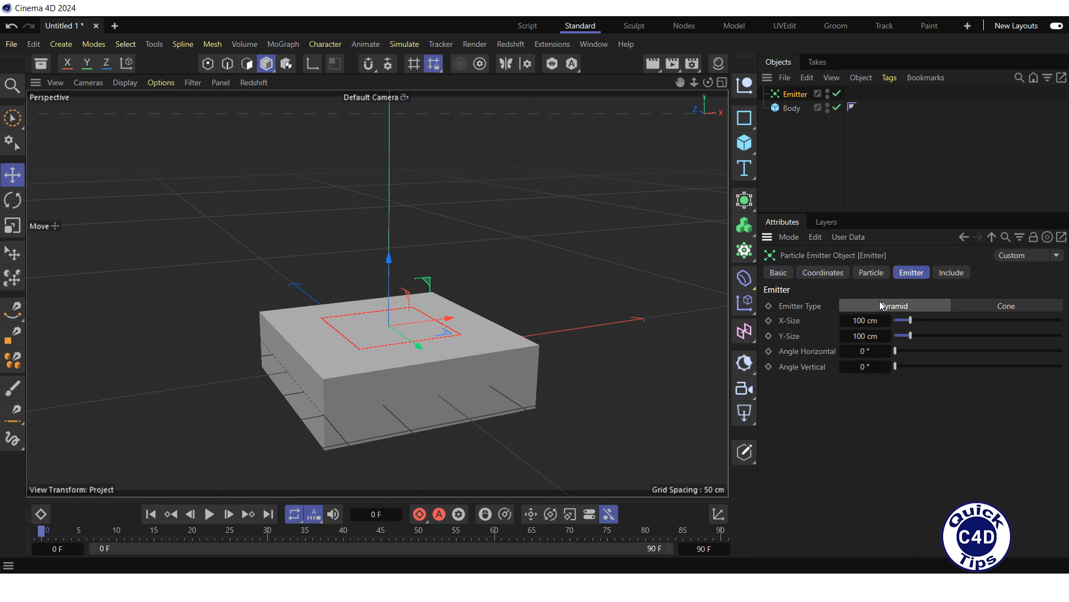
{"action": "double_click", "coordinate": [865, 320]}
{"action": "type", "text": "180"}
{"action": "key", "text": "Tab"}
{"action": "type", "text": "180"}
{"action": "key", "text": "Return"}
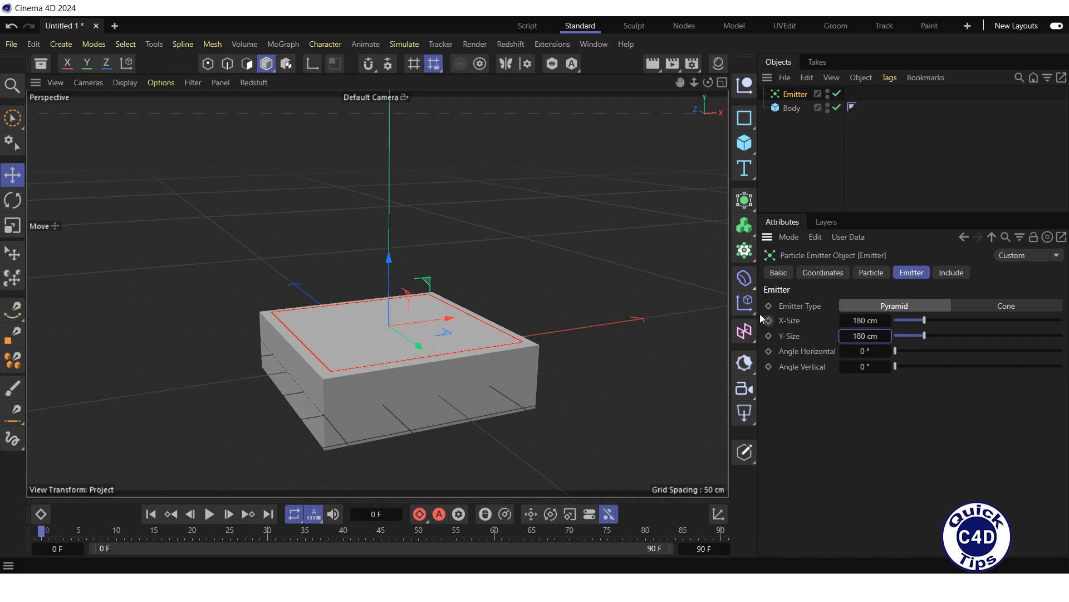
- Add a Platonic object with a 5 cm radius and make it a child of the Emitter
{"action": "left_click", "coordinate": [744, 142]}
{"action": "left_click", "coordinate": [810, 314]}
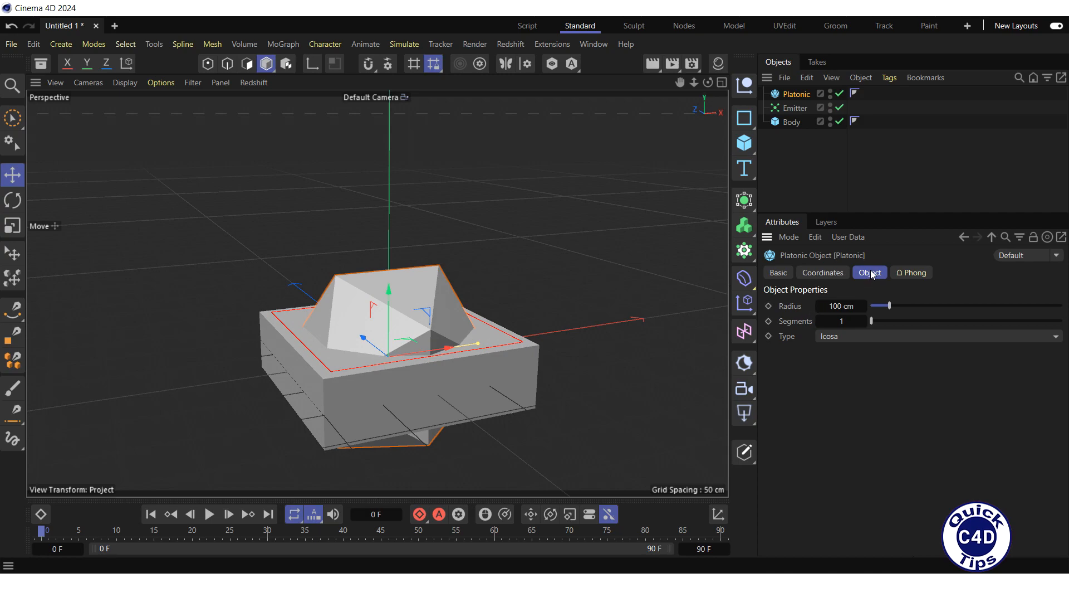
{"action": "left_click", "coordinate": [837, 306]}
{"action": "key", "text": "Return"}
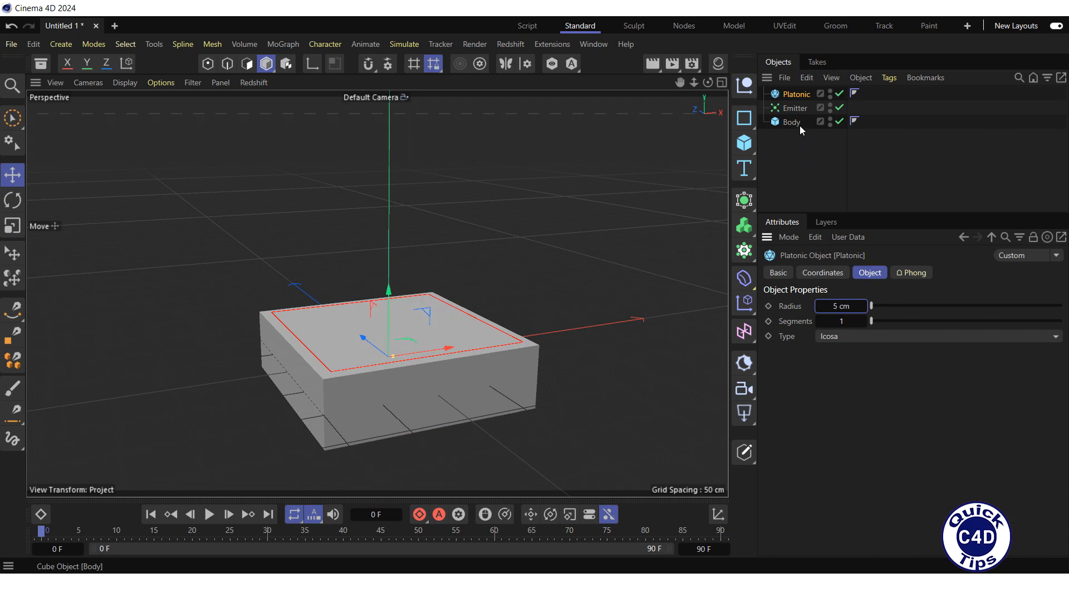
{"action": "left_click_drag", "start_coordinate": [796, 94], "coordinate": [801, 110]}
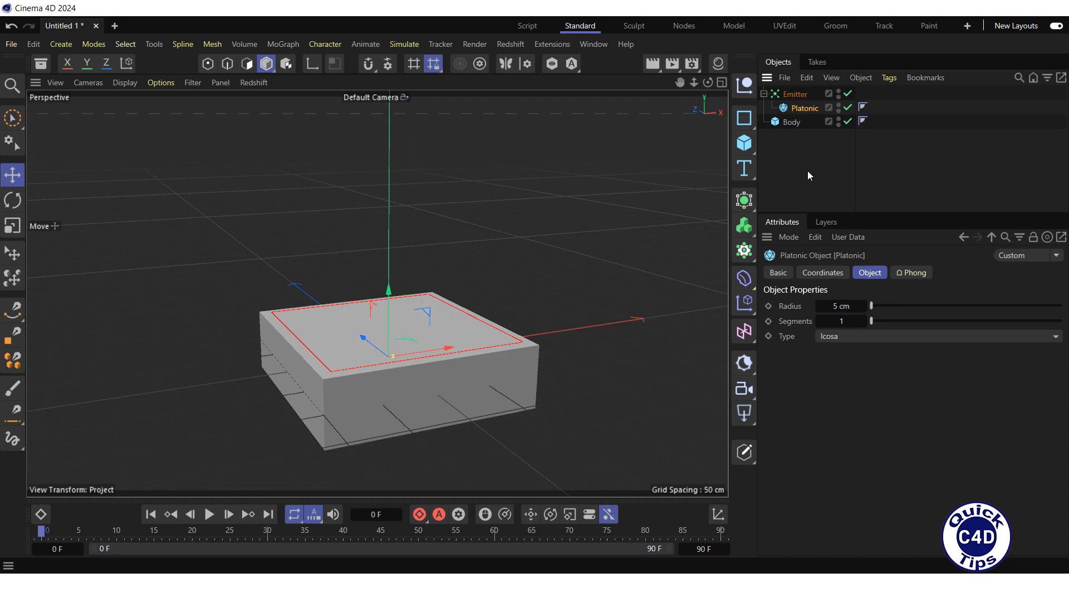
- Enable Show Objects in the emitter's particle settings
{"action": "left_click", "coordinate": [800, 97]}
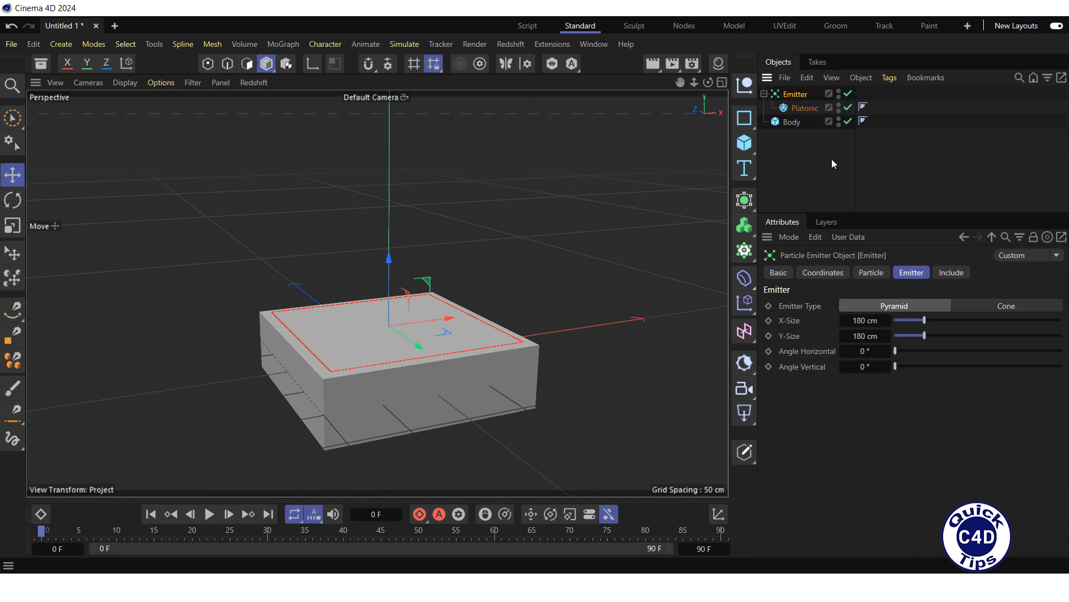
{"action": "left_click", "coordinate": [878, 273]}
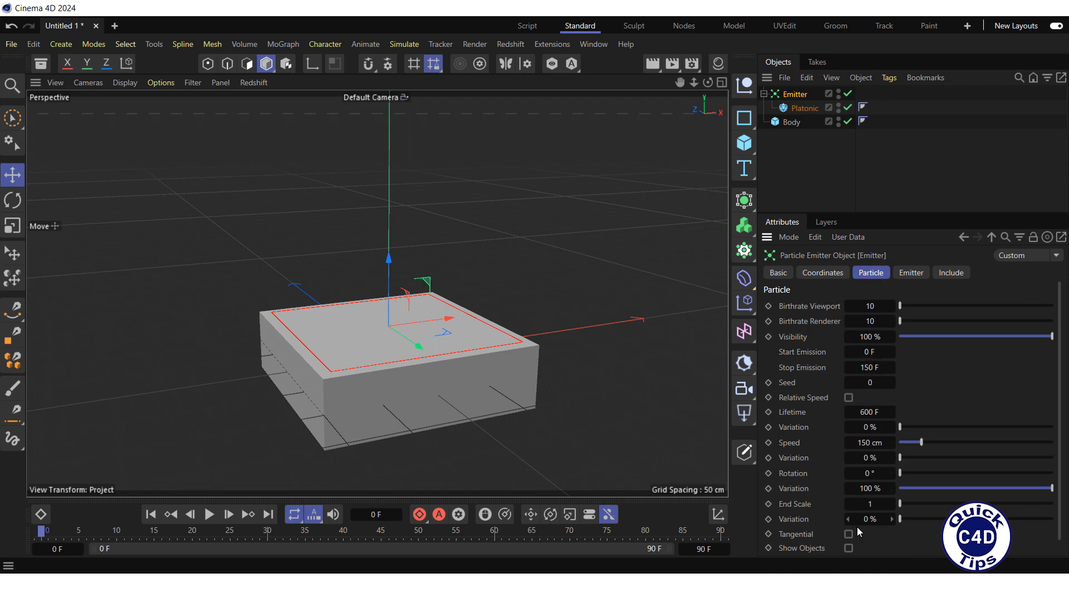
{"action": "left_click", "coordinate": [849, 548]}
- Set the end of the animation timeline to frame 150
{"action": "left_click", "coordinate": [705, 549]}
{"action": "type", "text": "150"}
{"action": "key", "text": "Return"}
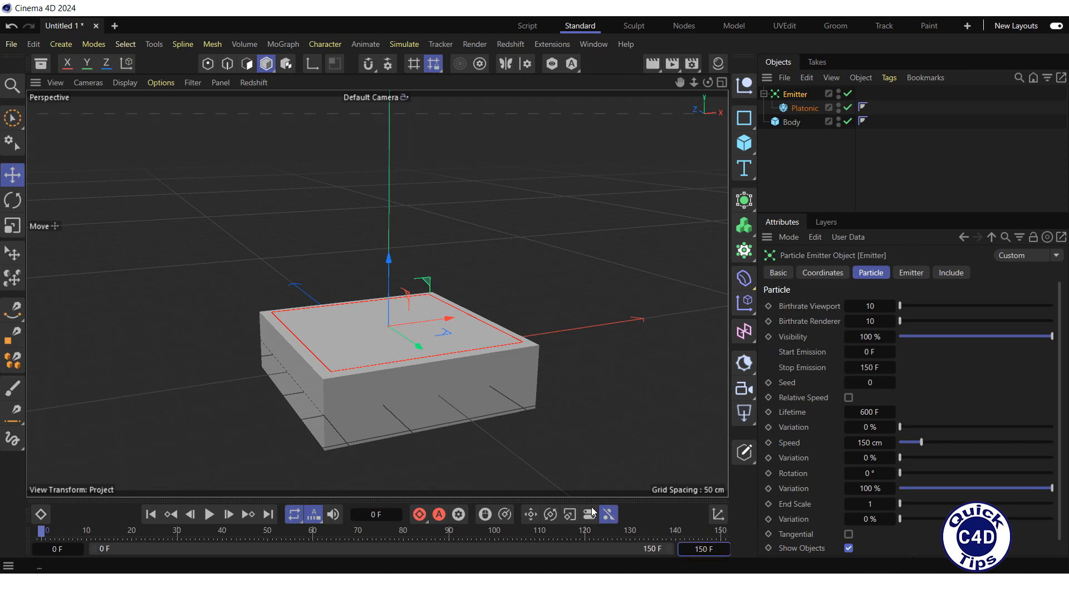
- Play the animation to preview the emitted particles, then stop and return to the first frame
{"action": "left_click", "coordinate": [210, 513]}
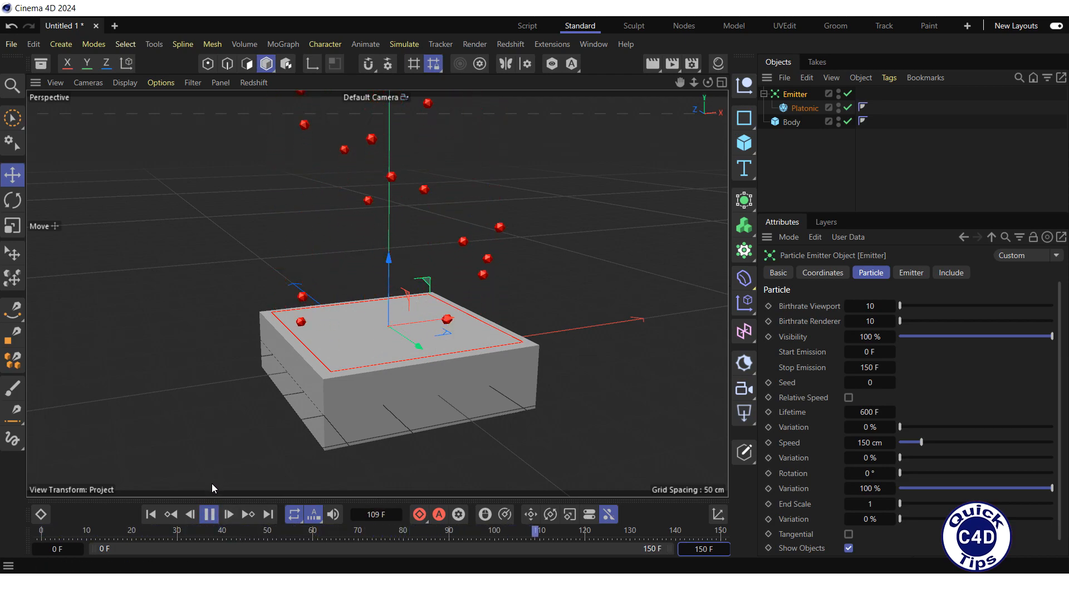
{"action": "left_click", "coordinate": [211, 514]}
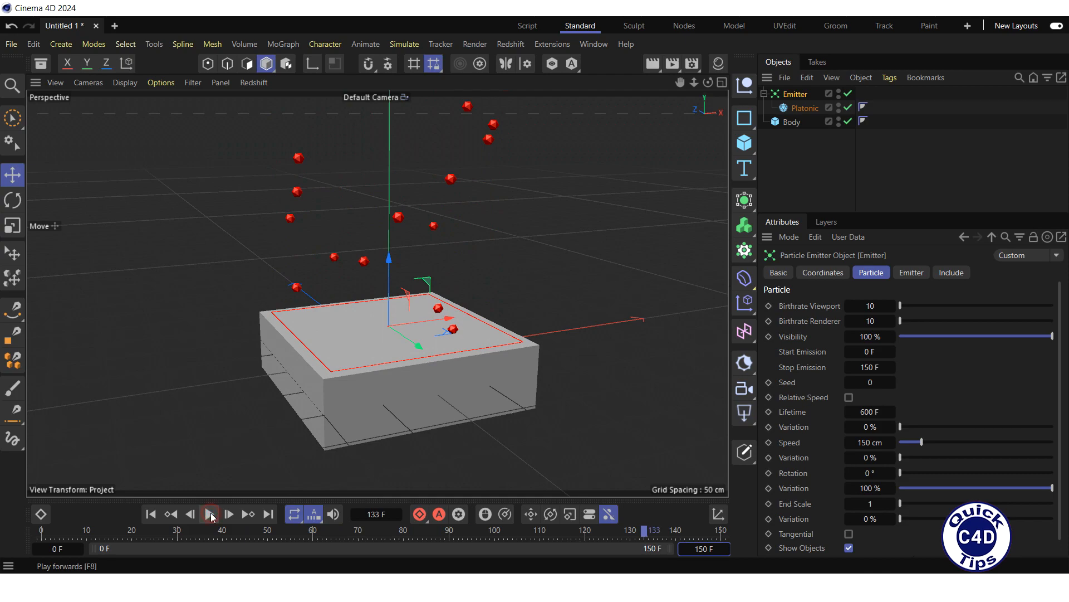
{"action": "left_click", "coordinate": [150, 514]}
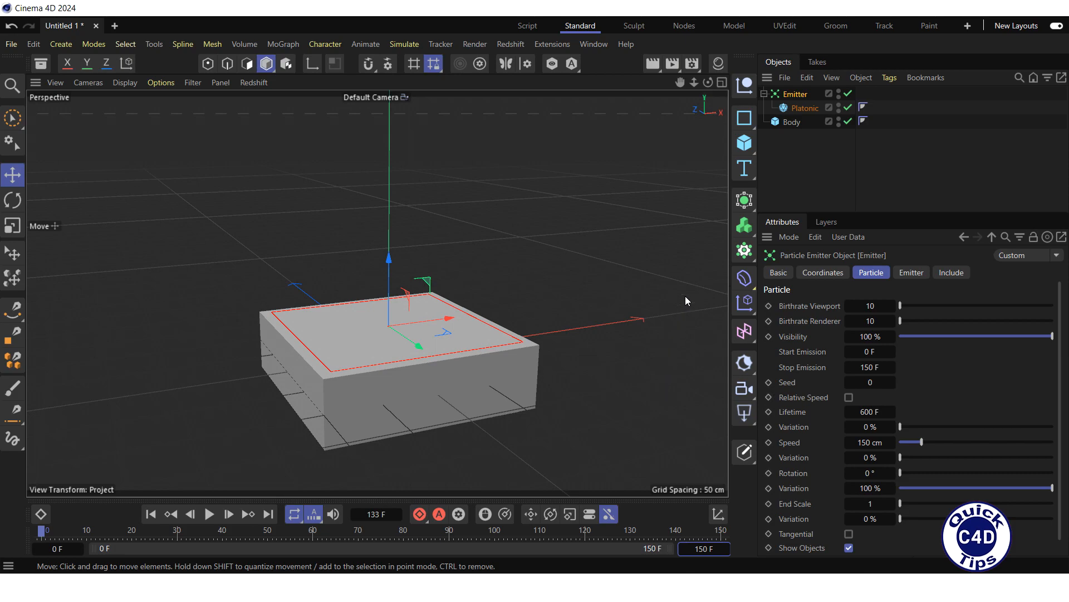
- Add a cylinder with a 15 cm radius, oriented along +Z
{"action": "left_click", "coordinate": [744, 142]}
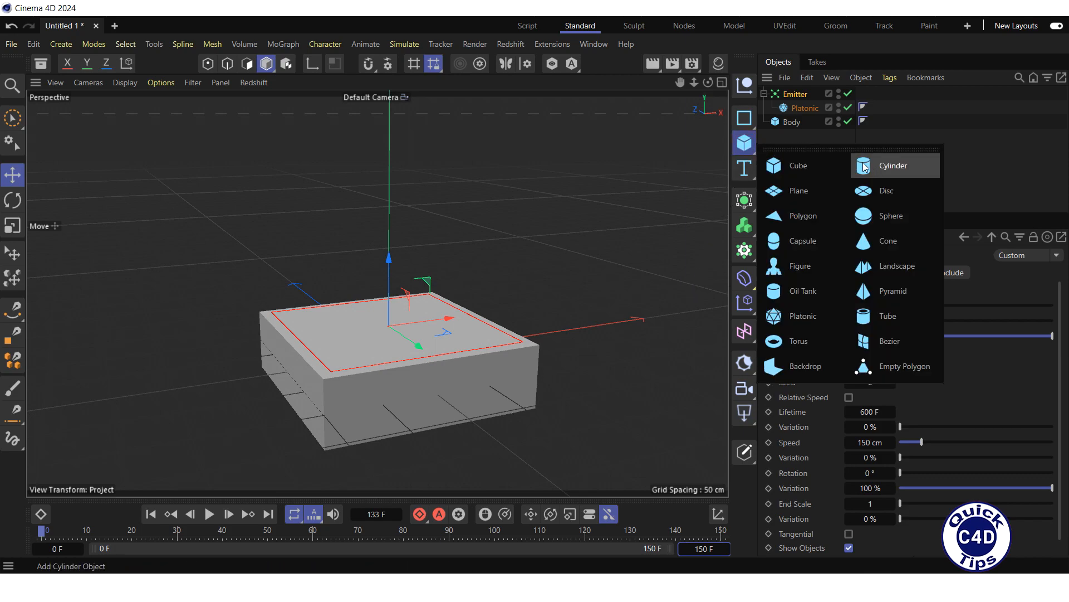
{"action": "left_click", "coordinate": [884, 169]}
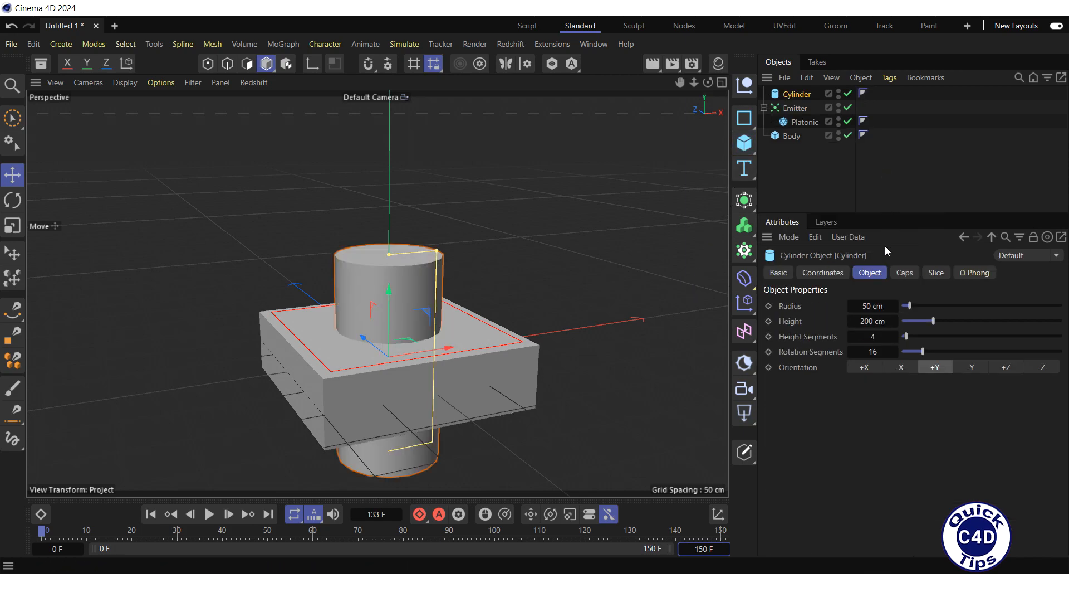
{"action": "left_click", "coordinate": [872, 306]}
{"action": "type", "text": "15"}
{"action": "key", "text": "Return"}
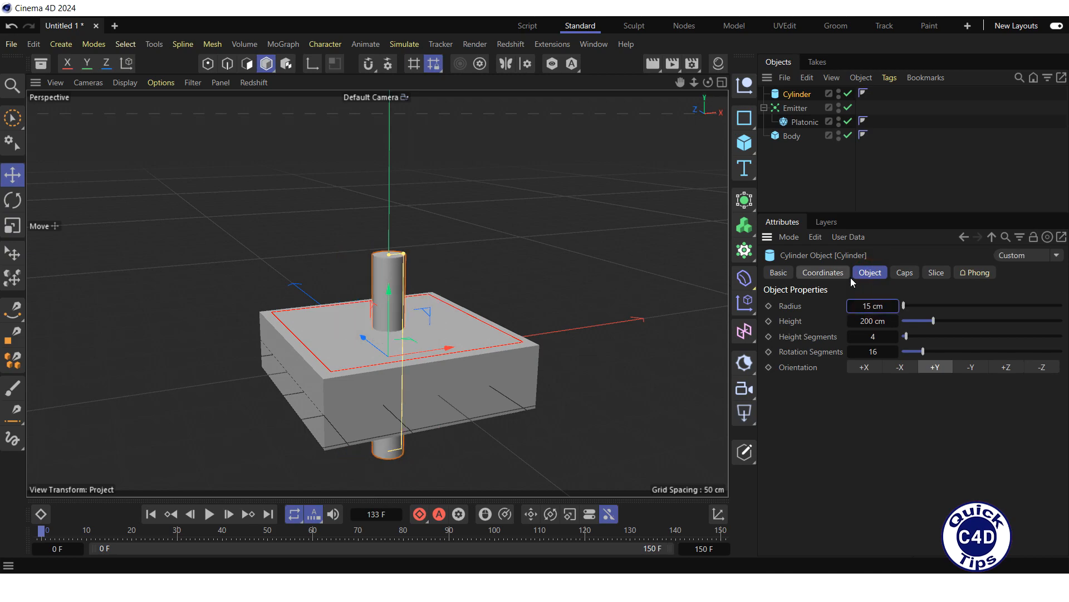
{"action": "left_click", "coordinate": [1010, 370]}
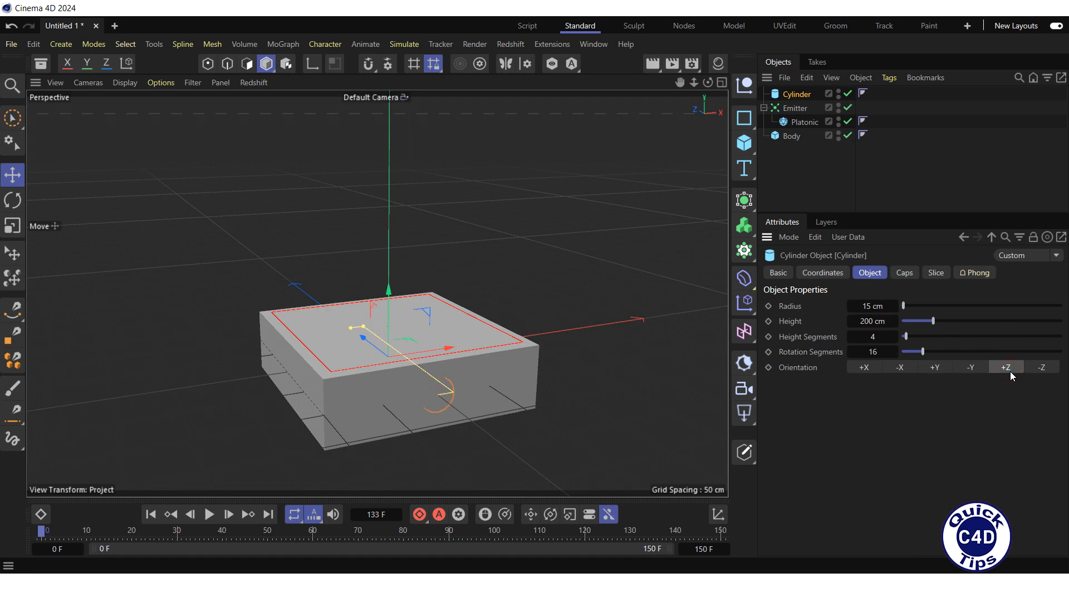
- Position the cylinder at X -50 cm and Z -25 cm so it protrudes from the body's front
{"action": "left_click", "coordinate": [821, 273]}
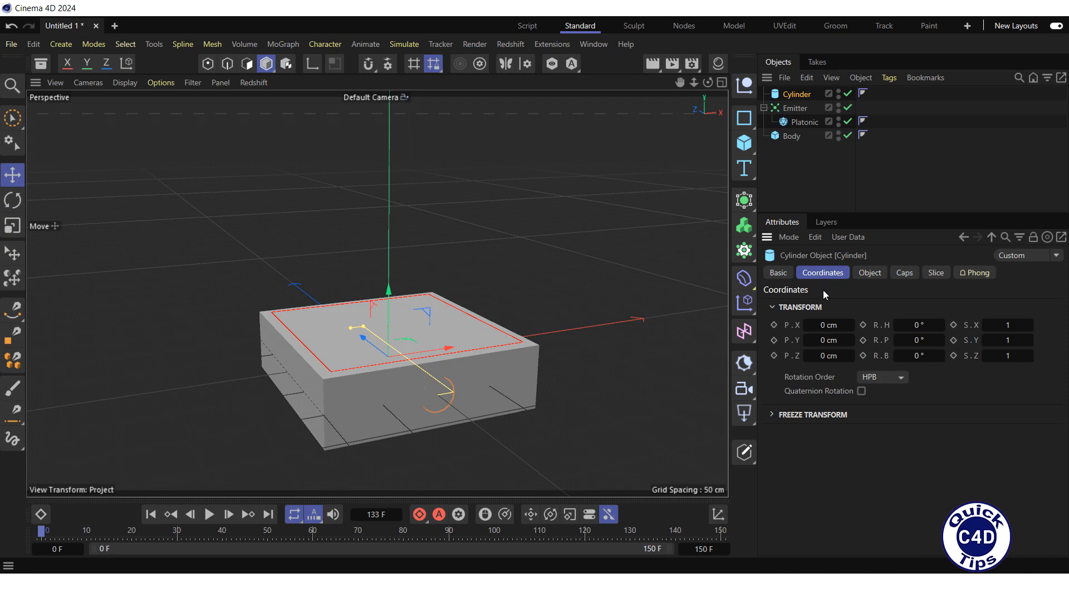
{"action": "left_click", "coordinate": [822, 324]}
{"action": "type", "text": "-50"}
{"action": "left_click", "coordinate": [829, 356]}
{"action": "type", "text": "-25"}
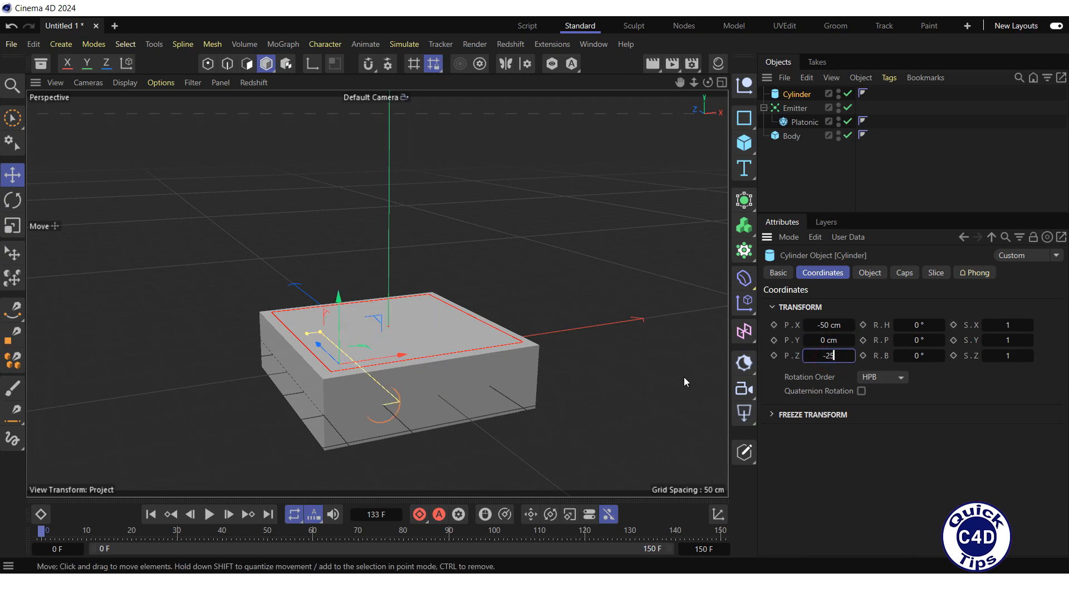
{"action": "key", "text": "Return"}
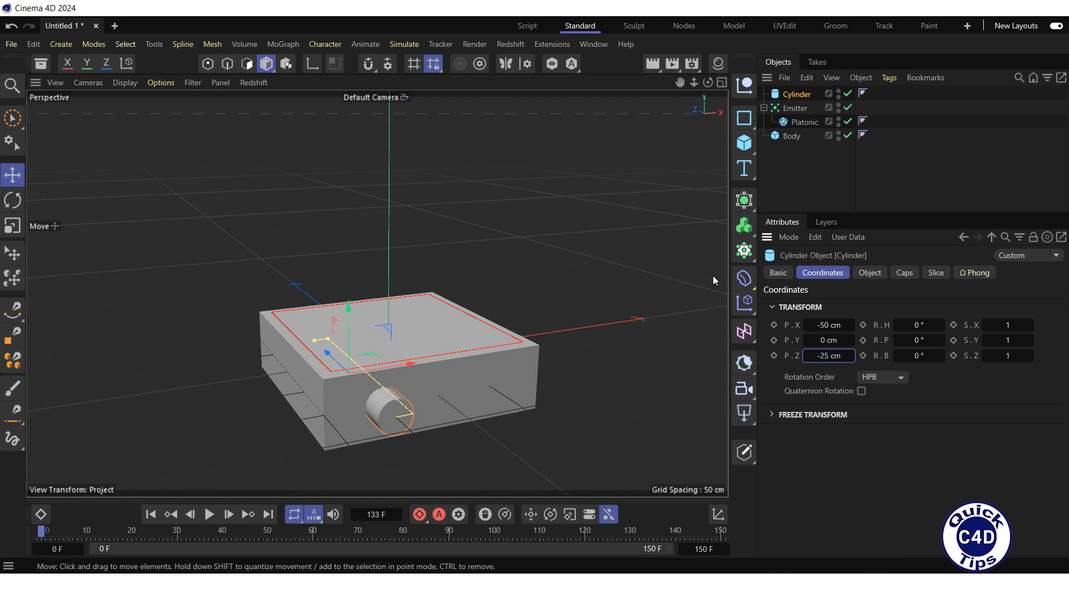
- Add a cube sized 4 cm in X, 20 cm in Y and 20 cm in Z
{"action": "left_click", "coordinate": [744, 143]}
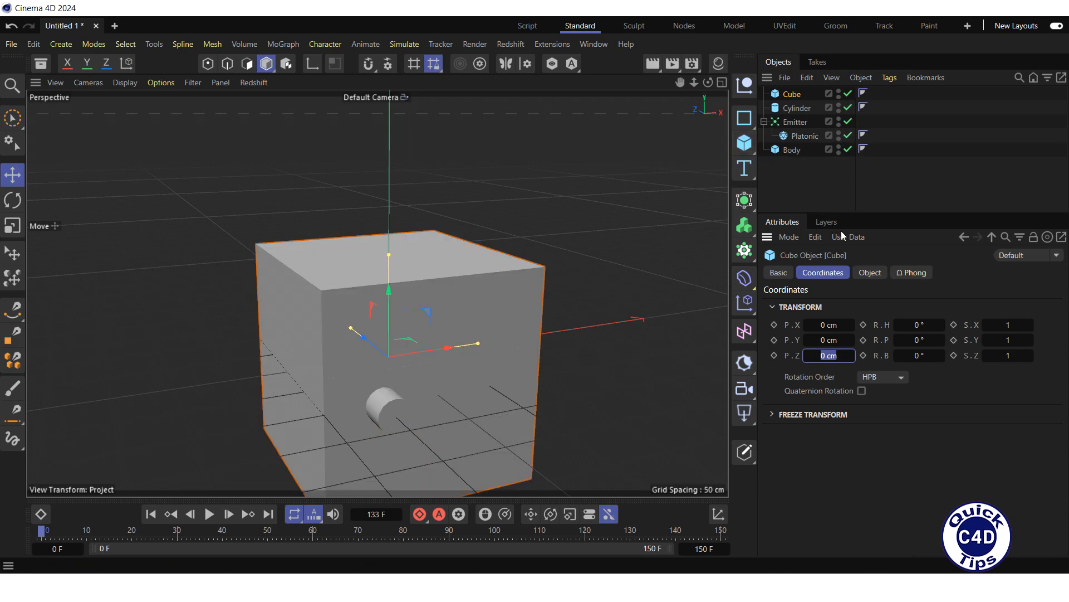
{"action": "left_click", "coordinate": [871, 272]}
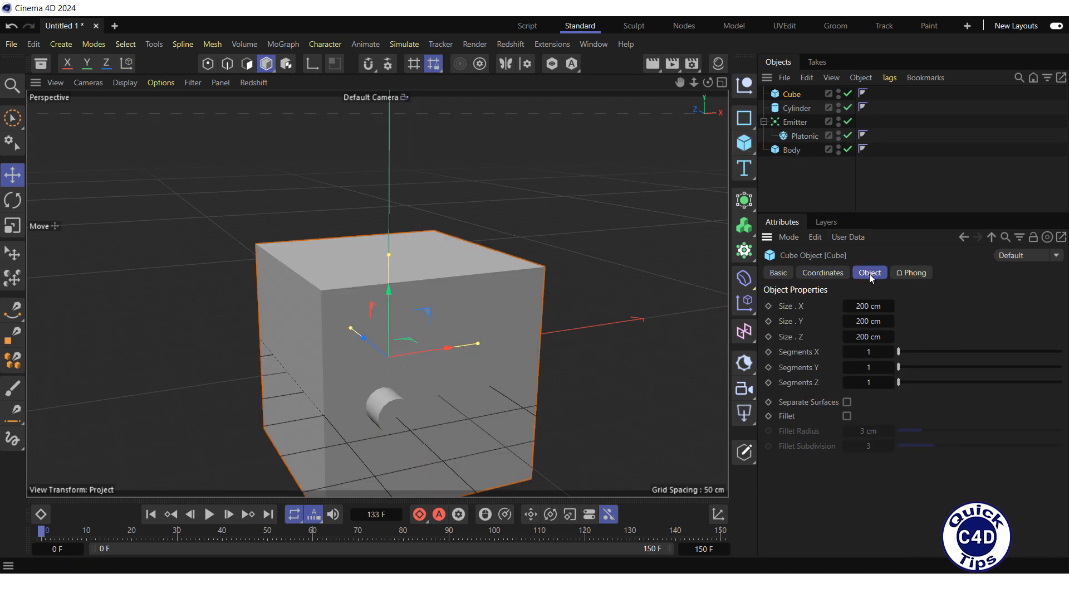
{"action": "double_click", "coordinate": [863, 305]}
{"action": "type", "text": "4"}
{"action": "key", "text": "Tab"}
{"action": "type", "text": "20"}
{"action": "key", "text": "Tab"}
{"action": "type", "text": "20"}
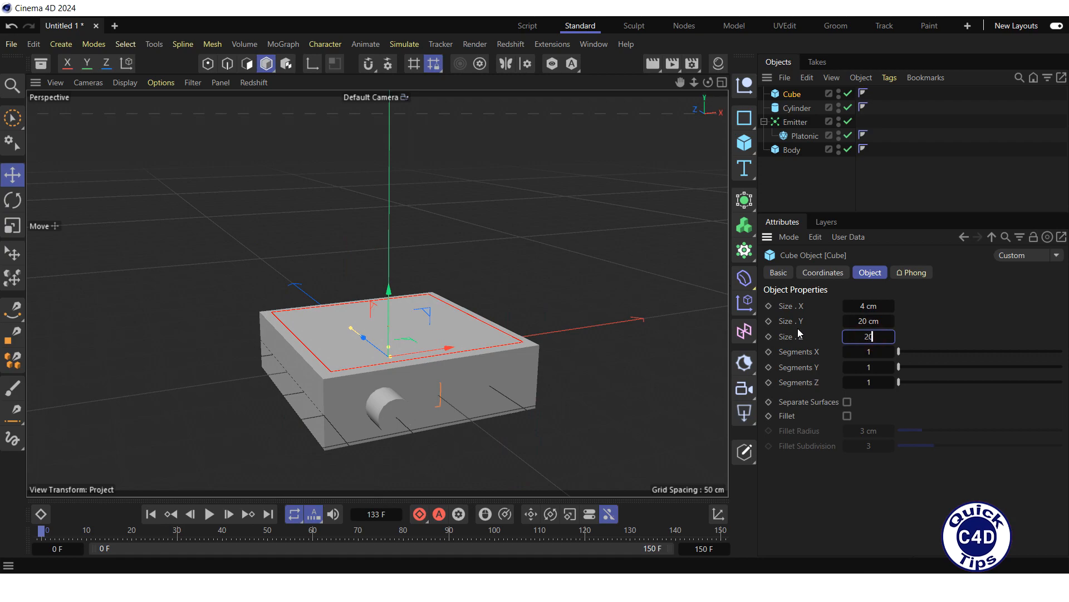
{"action": "key", "text": "Return"}
- Position the small cube at X -50 cm, Y 7 cm and Z -117 cm, on the front of the cylinder
{"action": "left_click", "coordinate": [817, 274]}
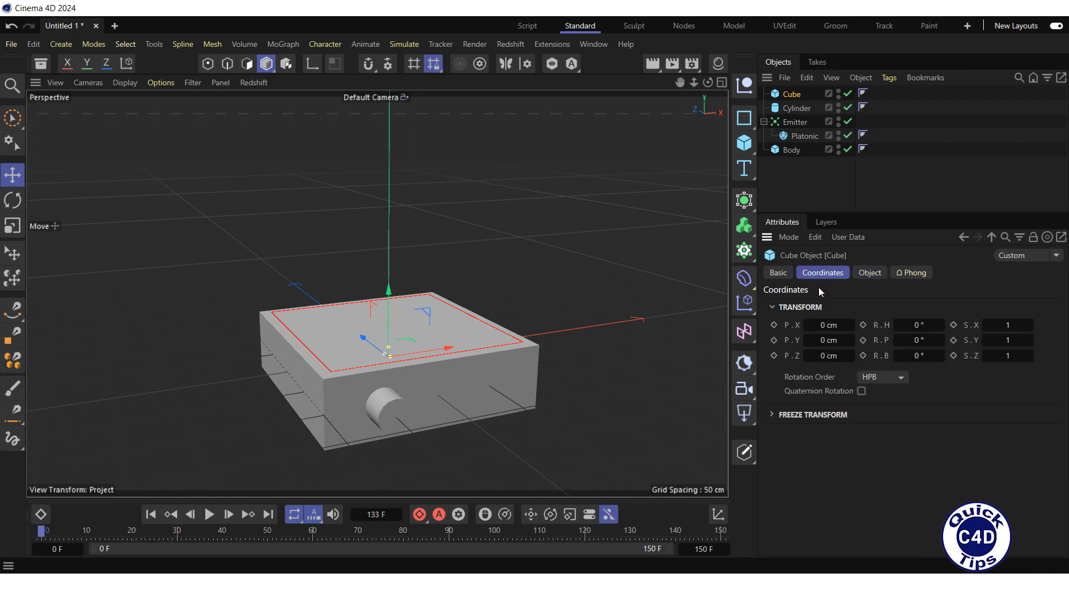
{"action": "left_click", "coordinate": [824, 321]}
{"action": "type", "text": "-50"}
{"action": "key", "text": "Tab"}
{"action": "type", "text": "7"}
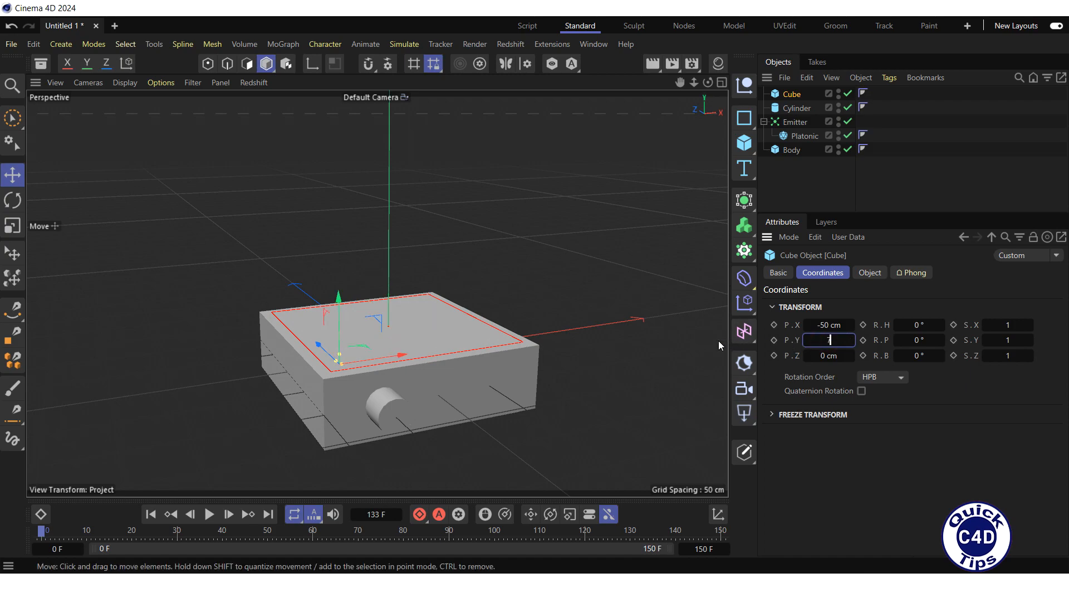
{"action": "key", "text": "Return"}
{"action": "key", "text": "Tab"}
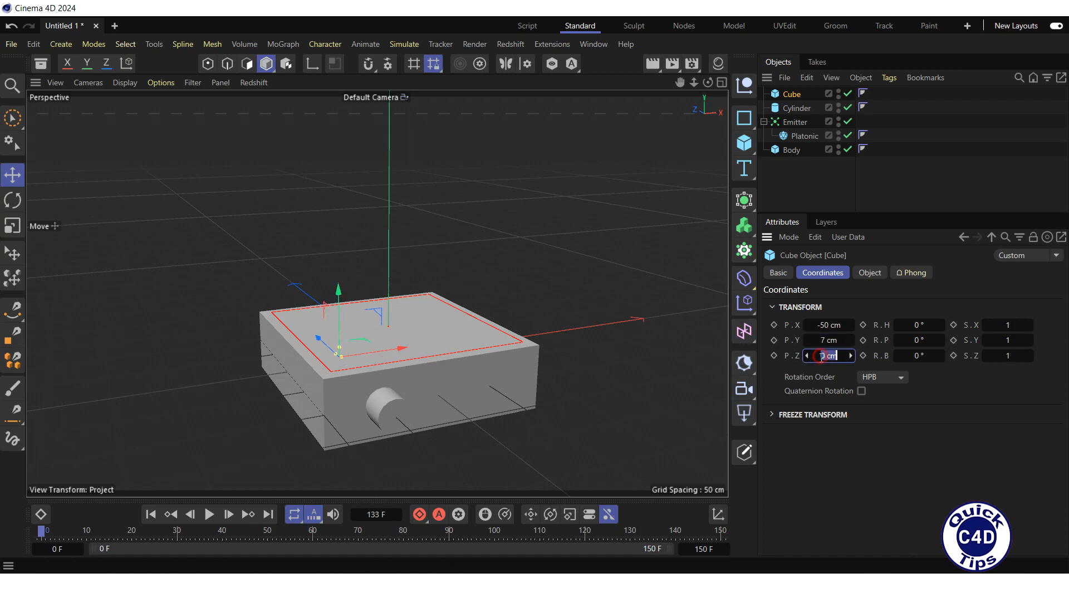
{"action": "type", "text": "-117"}
{"action": "key", "text": "Return"}
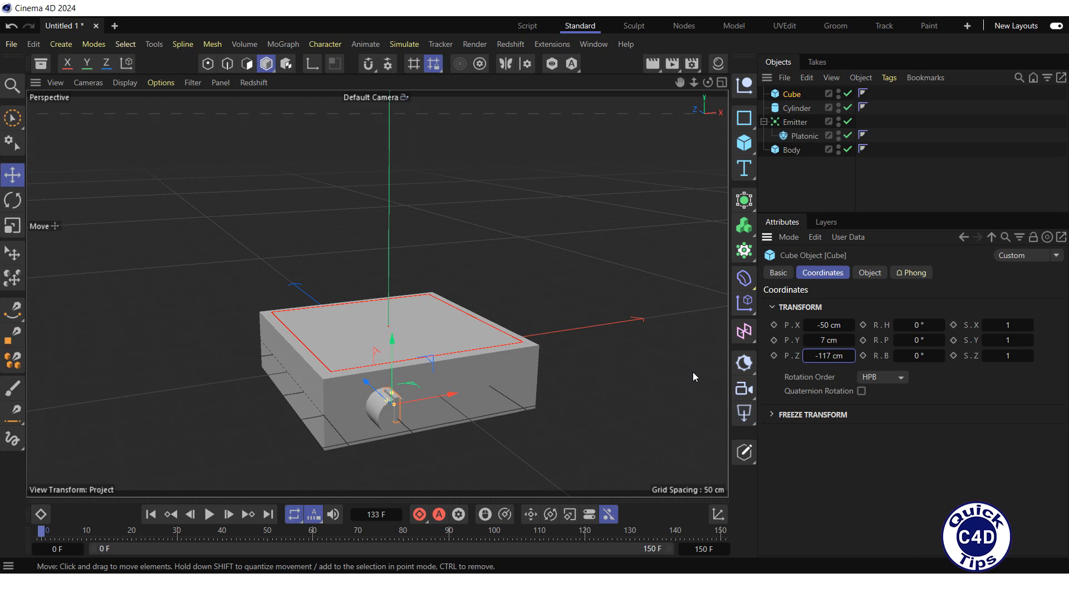
- Group the cylinder and the small cube under one null and name the null Density
{"action": "right_click", "coordinate": [797, 108]}
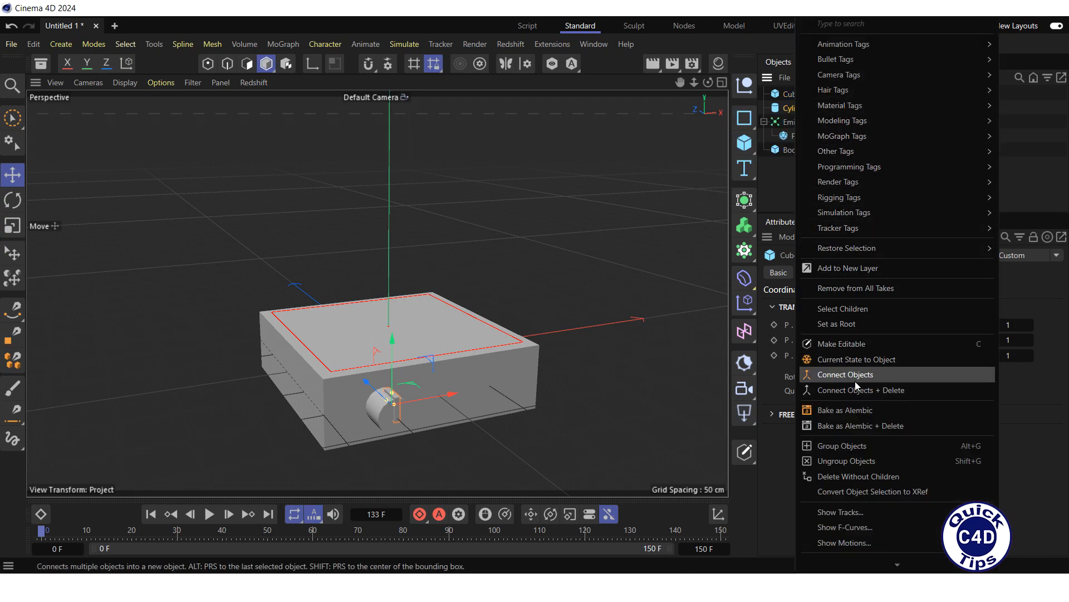
{"action": "left_click", "coordinate": [854, 445]}
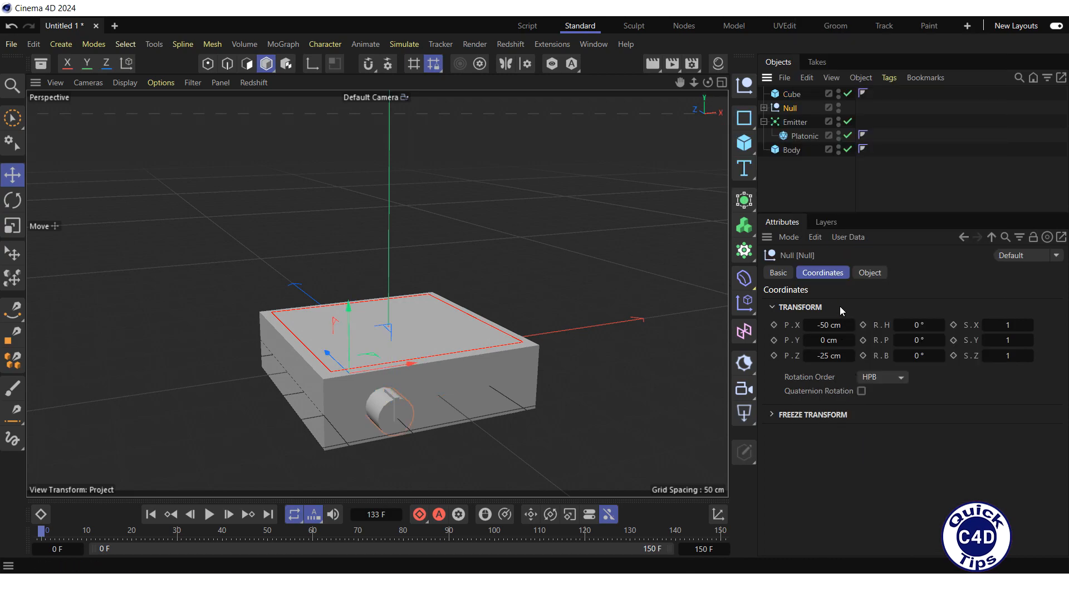
{"action": "left_click_drag", "start_coordinate": [793, 95], "coordinate": [795, 108]}
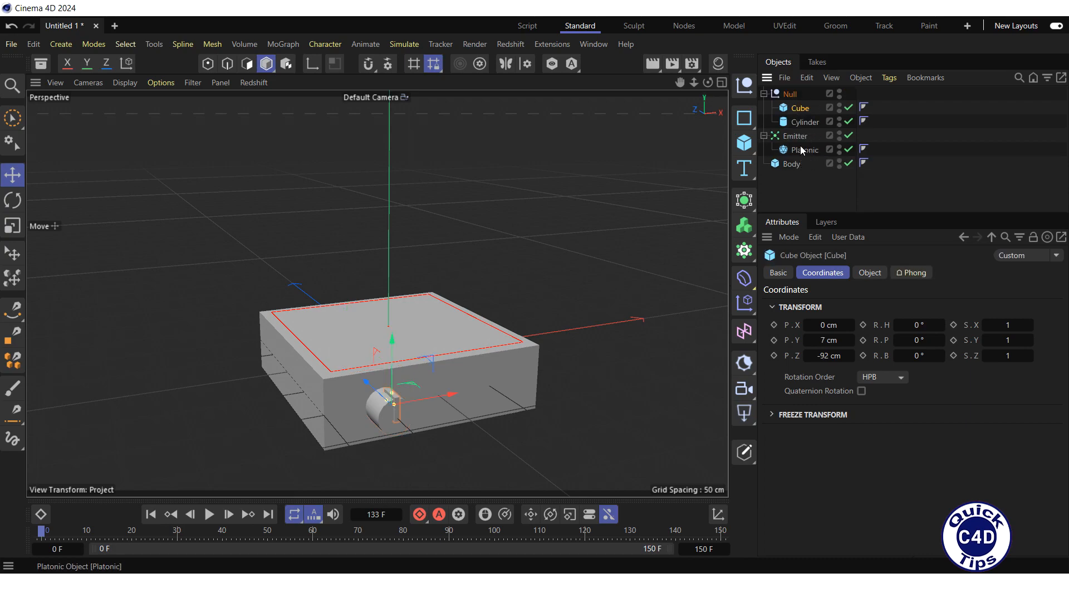
{"action": "double_click", "coordinate": [791, 95]}
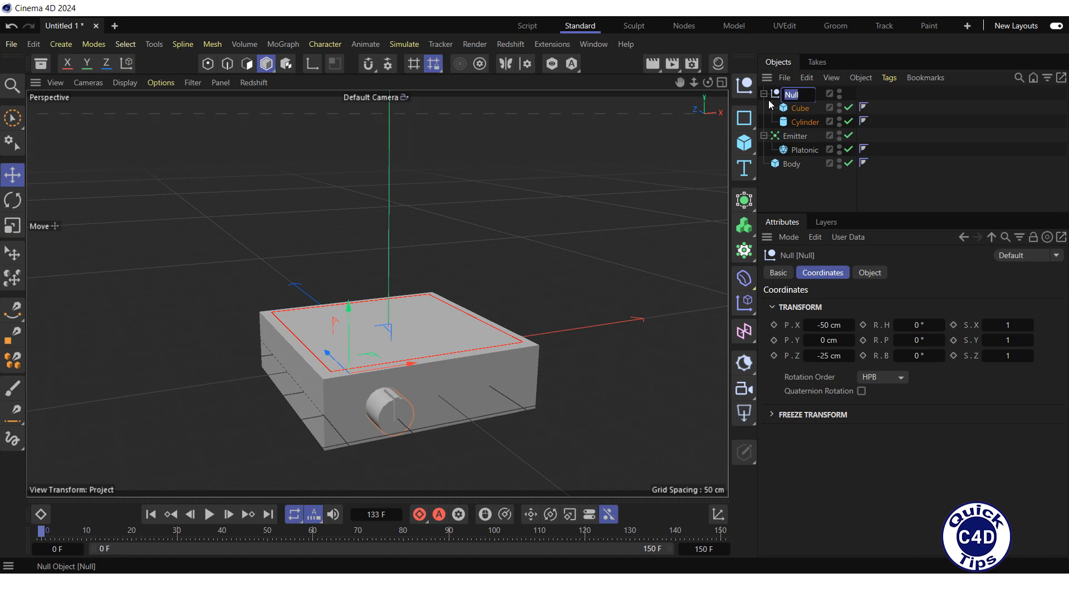
{"action": "type", "text": "Density"}
{"action": "key", "text": "Return"}
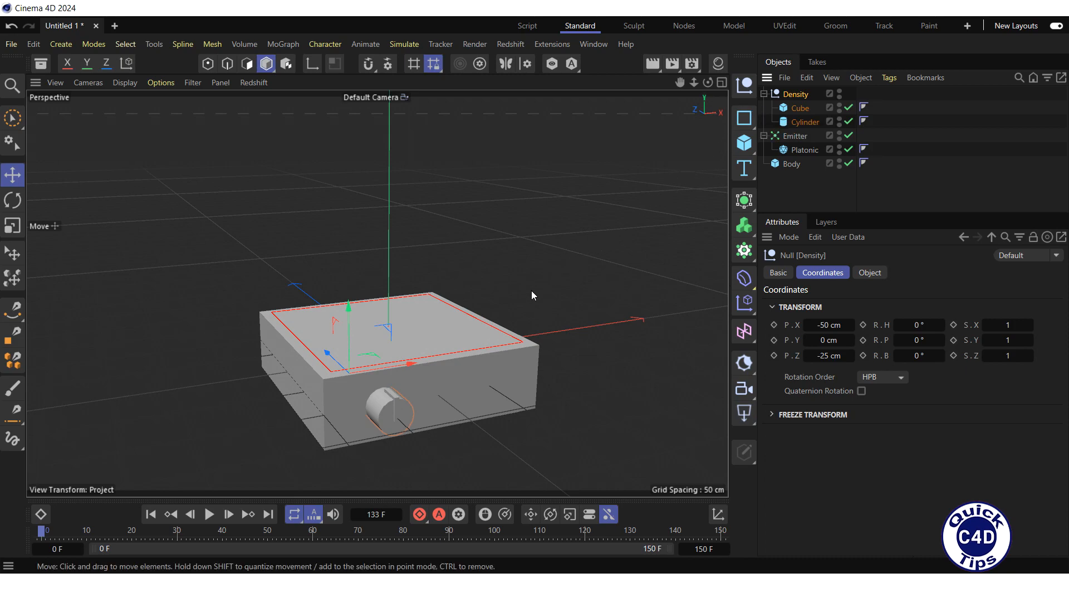
- Duplicate the Density group along the X axis and set the copy's X position to 50 cm
{"action": "left_click_drag", "start_coordinate": [404, 363], "coordinate": [490, 356]}
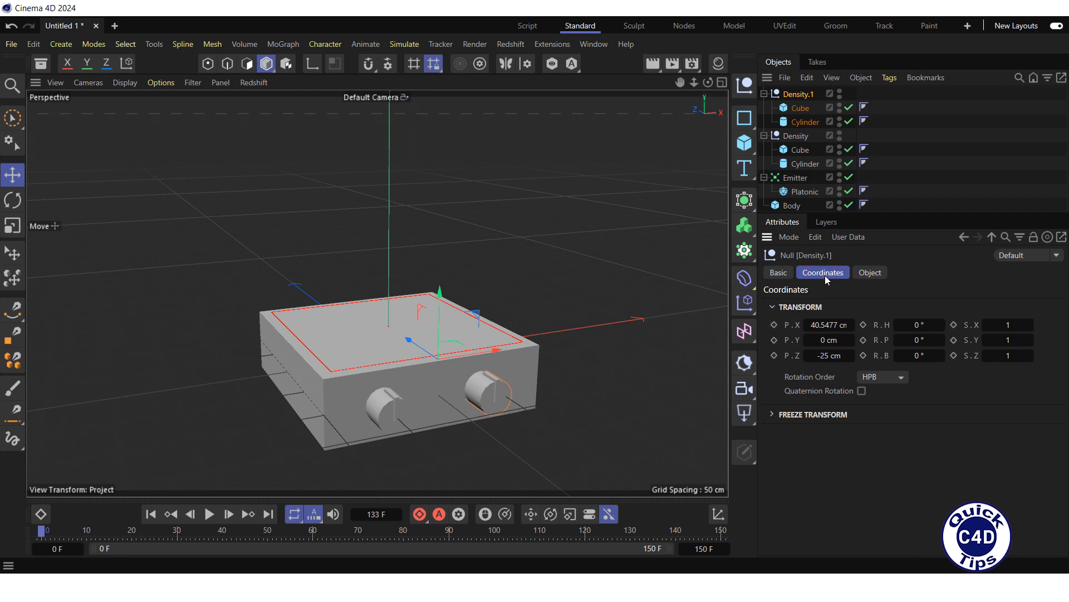
{"action": "left_click", "coordinate": [826, 325]}
{"action": "key", "text": "Return"}
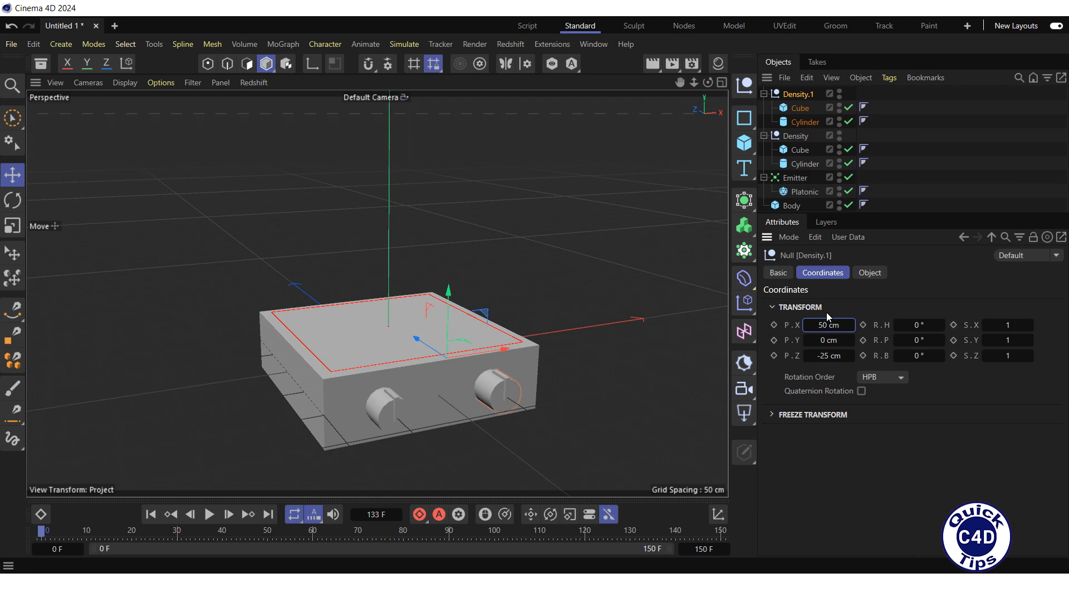
- Rename the duplicated knob group as Speed
{"action": "double_click", "coordinate": [798, 94]}
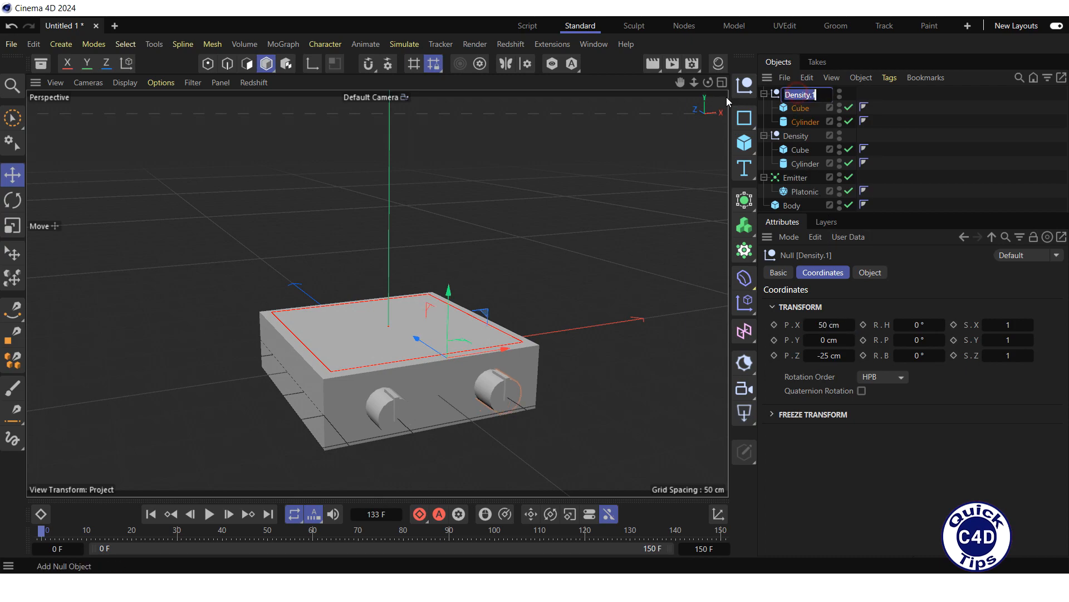
{"action": "type", "text": "Speed"}
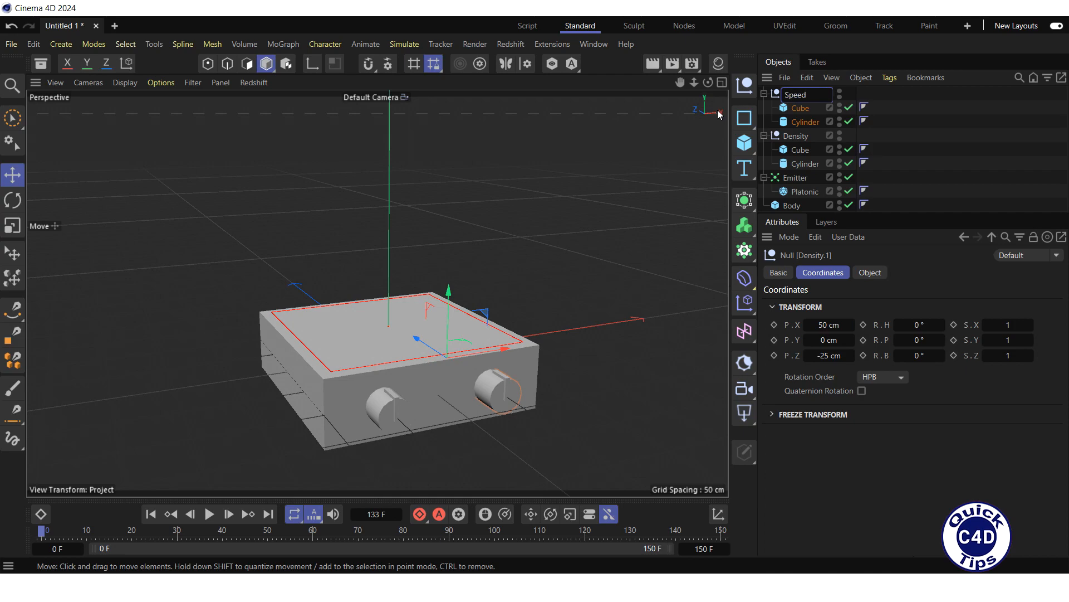
{"action": "key", "text": "Return"}
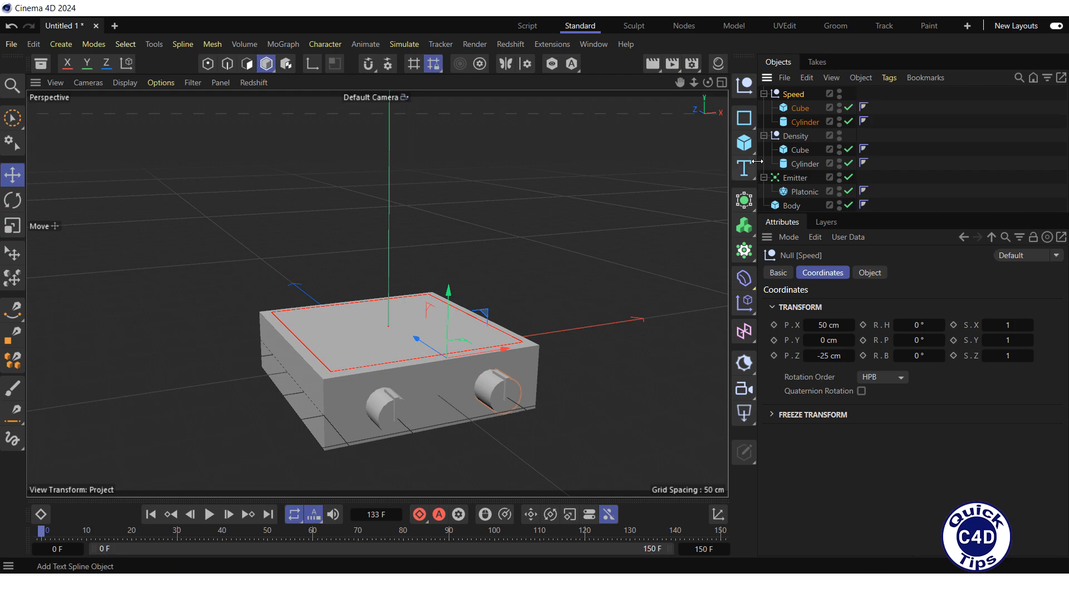
- Set the bank rotation (R.B) of the Density null as an XPressions driver
{"action": "left_click", "coordinate": [796, 137]}
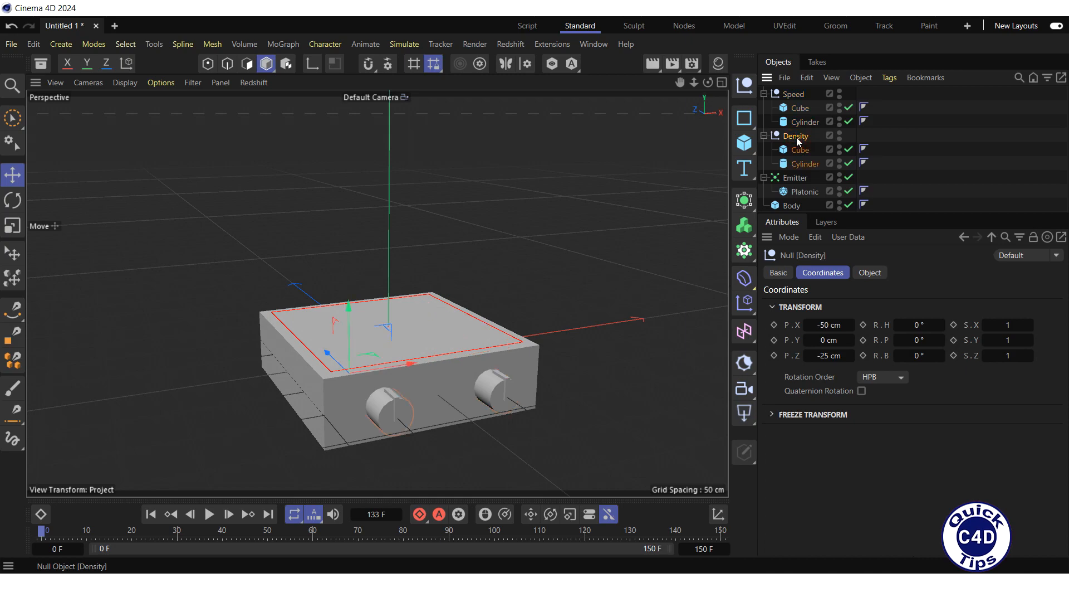
{"action": "left_click", "coordinate": [824, 271]}
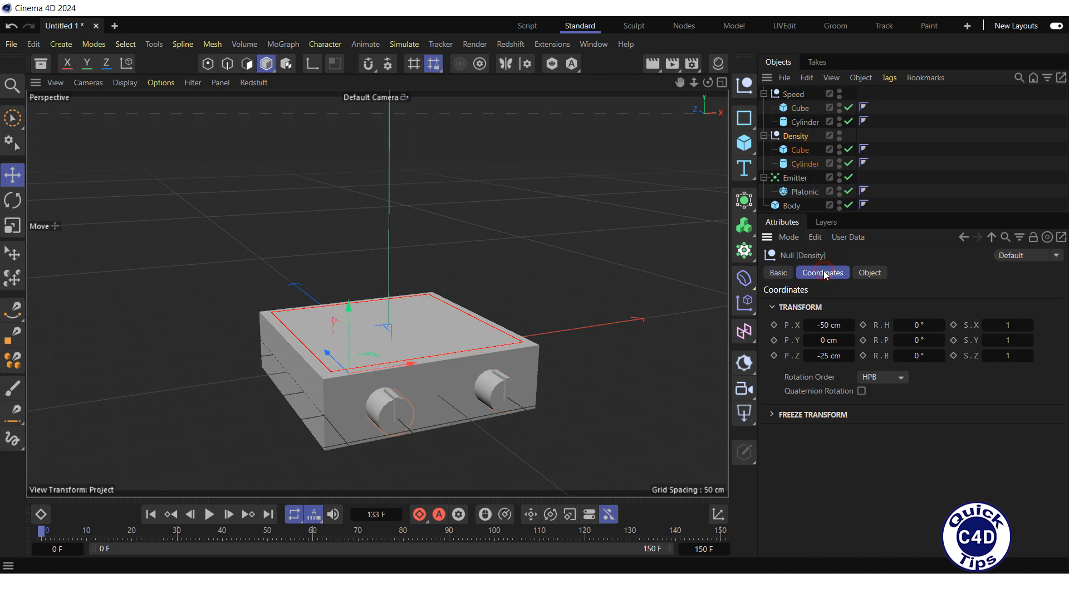
{"action": "right_click", "coordinate": [881, 358]}
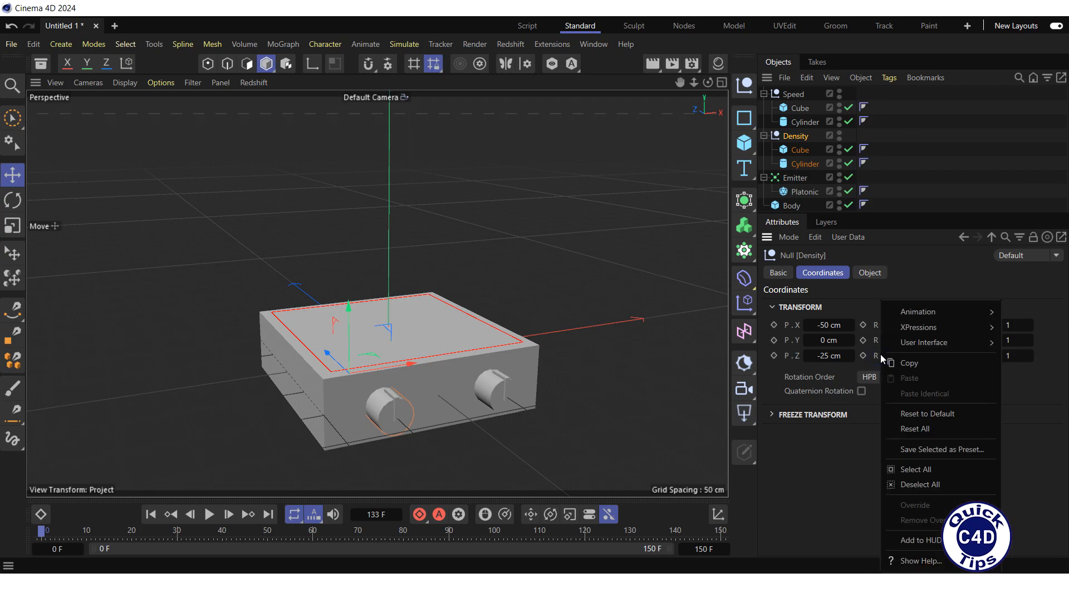
{"action": "mouse_move", "coordinate": [915, 326]}
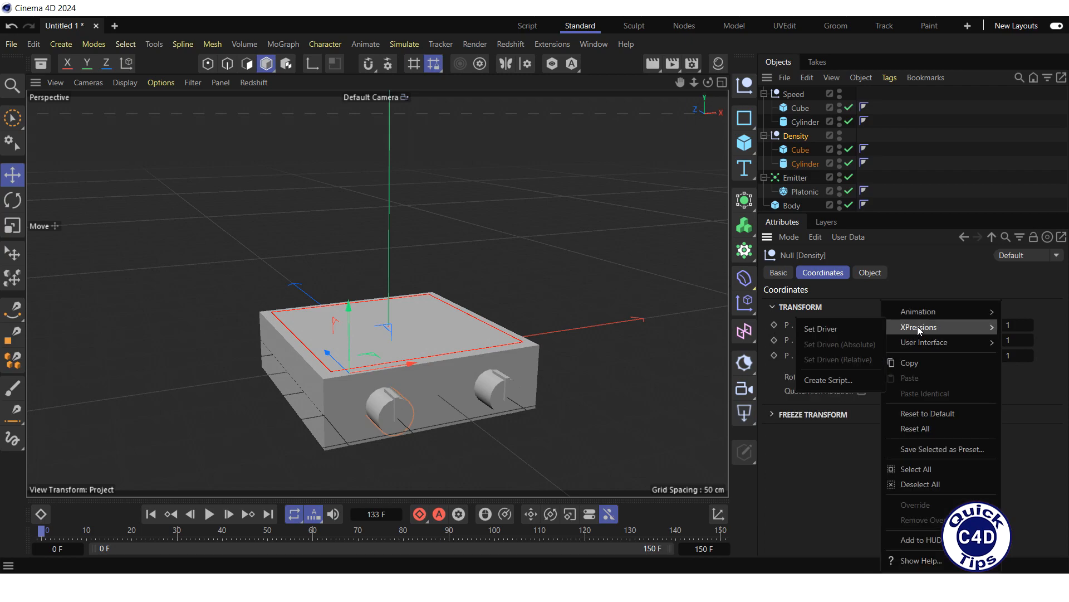
{"action": "left_click", "coordinate": [844, 332]}
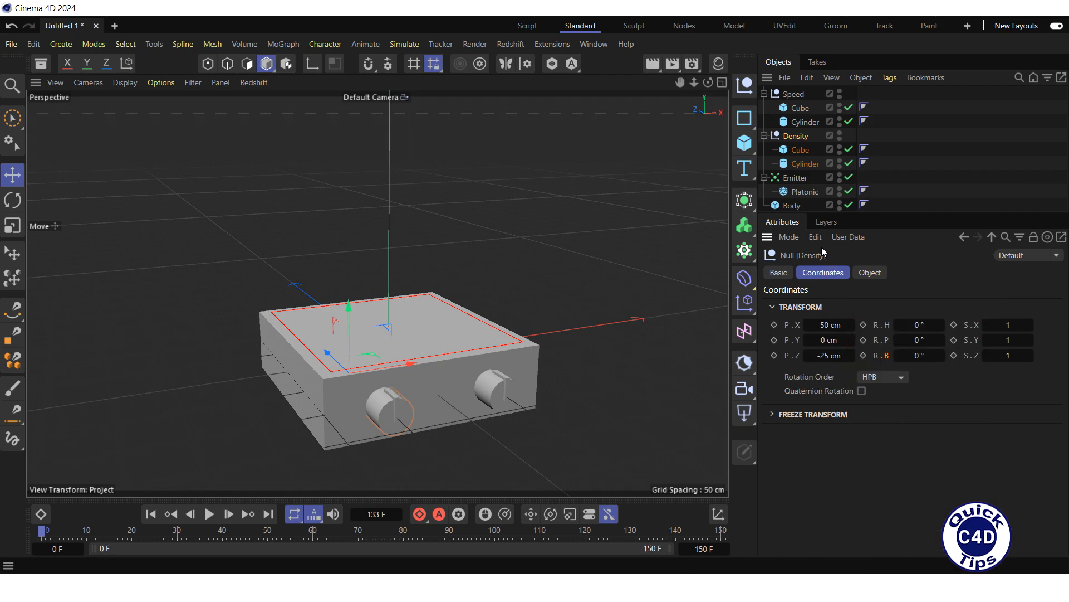
- Make the emitter's Birthrate Viewport and Birthrate Renderer driven (absolute) by the Density null's bank rotation
{"action": "left_click", "coordinate": [796, 179]}
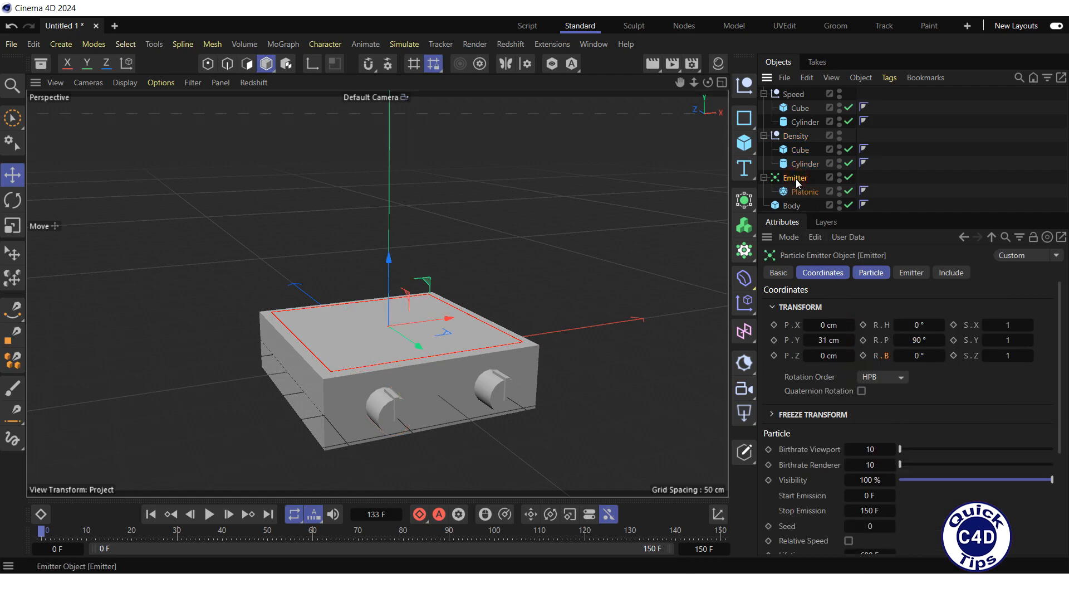
{"action": "left_click", "coordinate": [869, 273]}
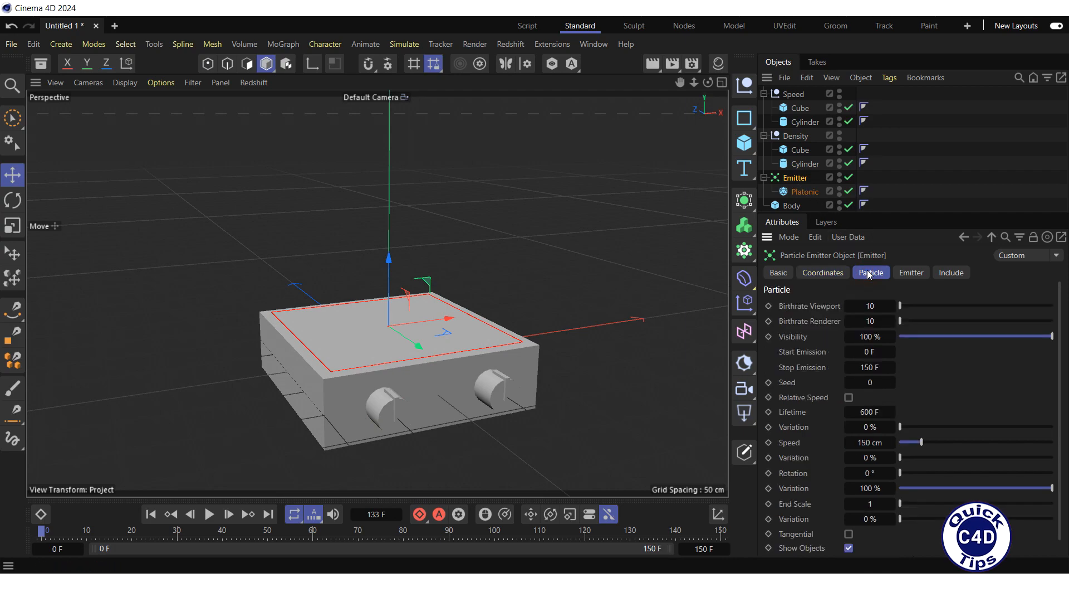
{"action": "right_click", "coordinate": [805, 306]}
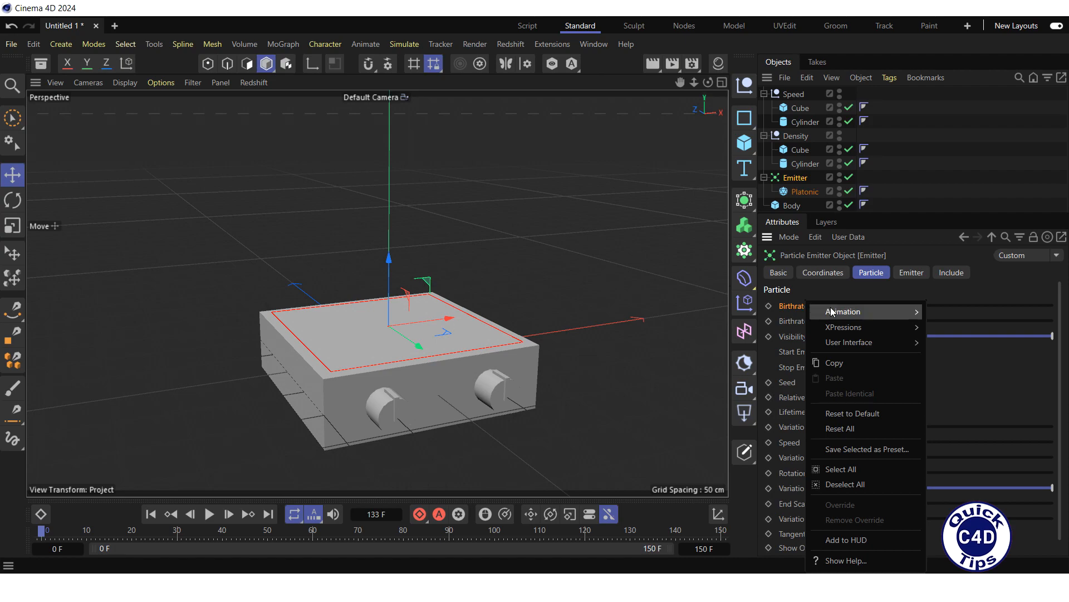
{"action": "mouse_move", "coordinate": [848, 328]}
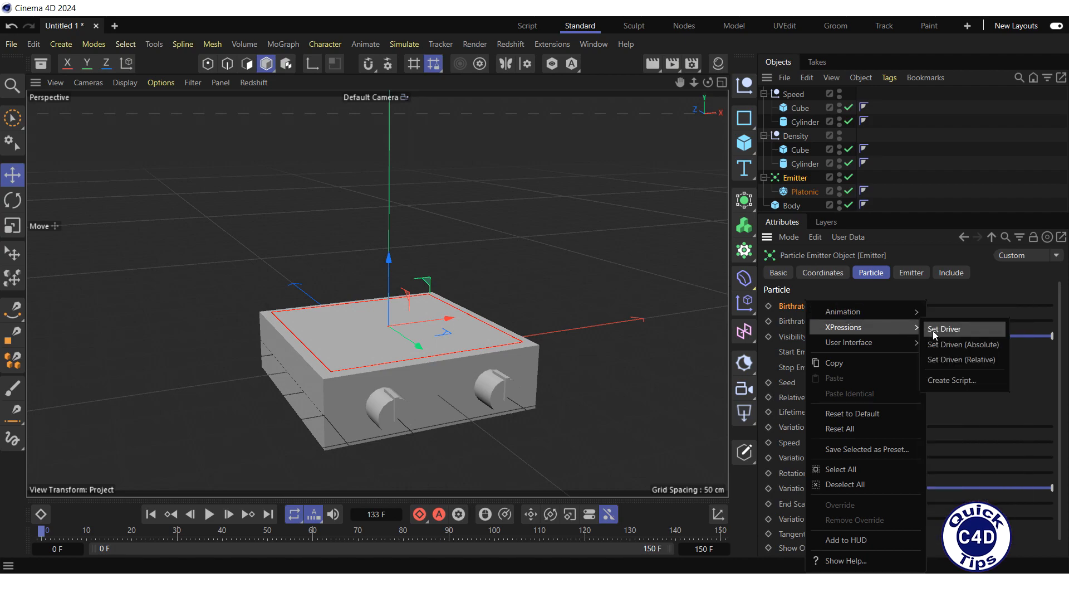
{"action": "left_click", "coordinate": [953, 343]}
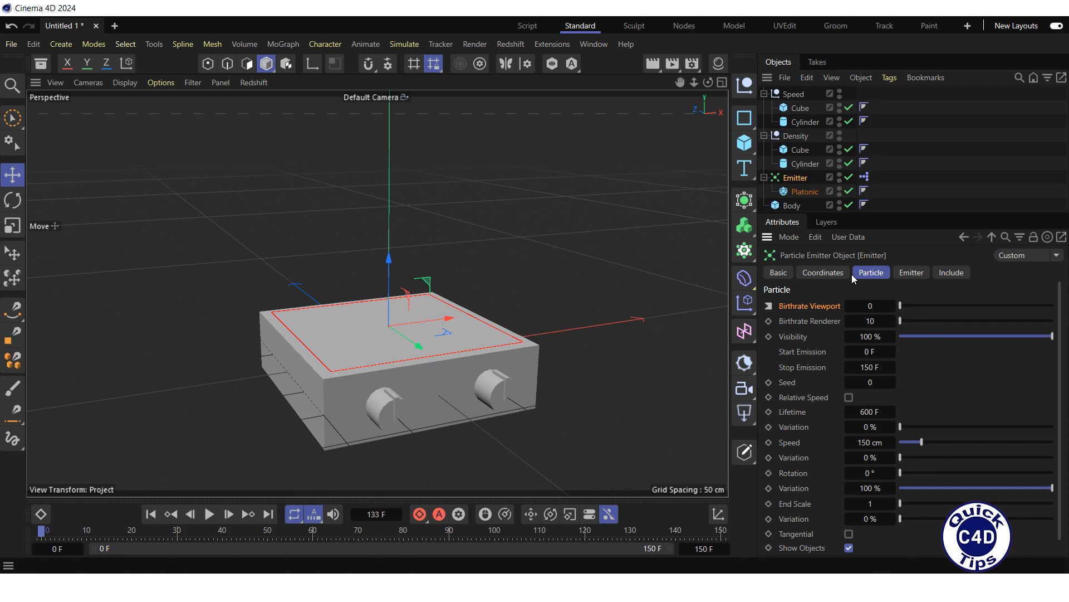
{"action": "right_click", "coordinate": [808, 321]}
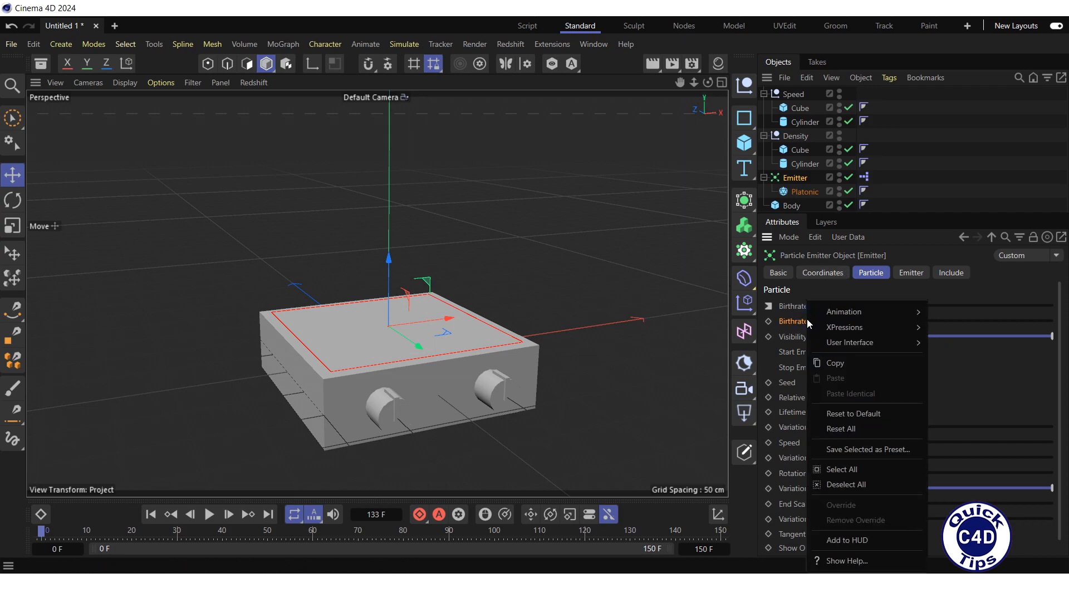
{"action": "mouse_move", "coordinate": [836, 326]}
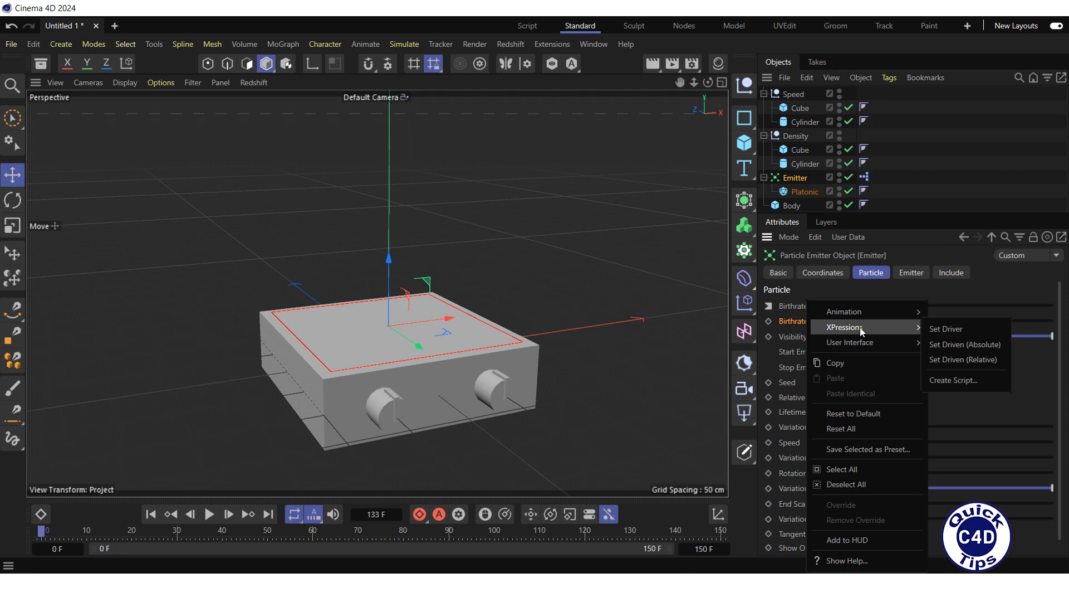
{"action": "left_click", "coordinate": [954, 345]}
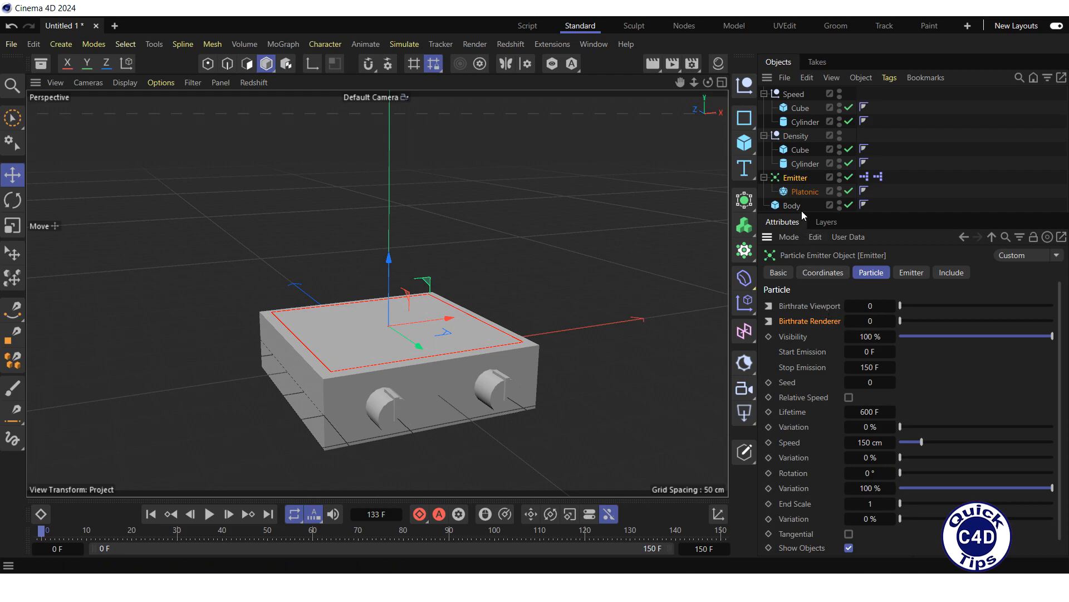
- Set the bank rotation (R.B) of the Speed null as an XPressions driver
{"action": "left_click", "coordinate": [792, 95]}
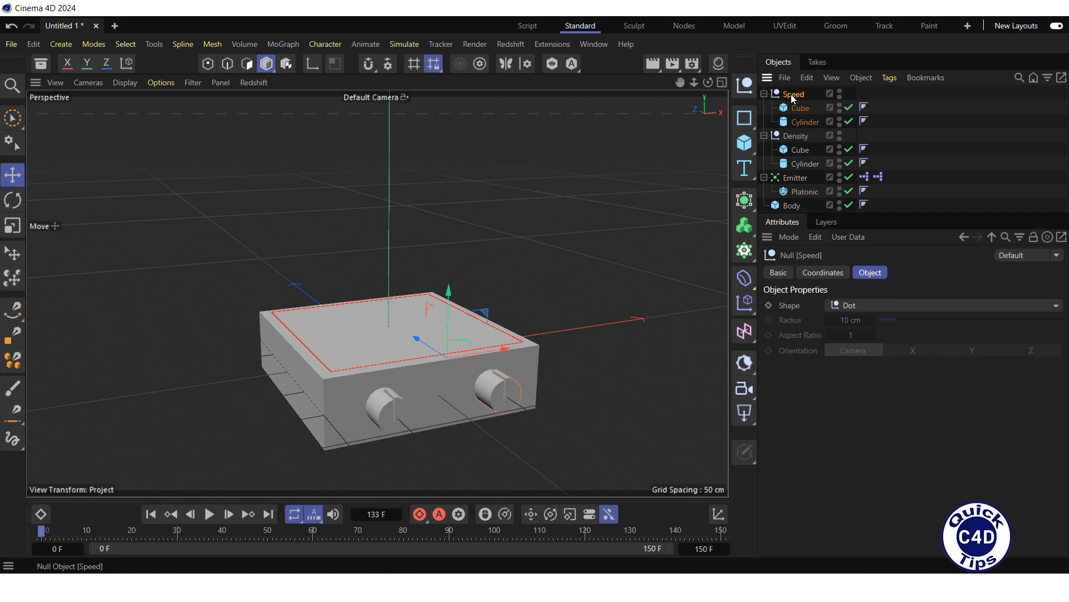
{"action": "left_click", "coordinate": [827, 274]}
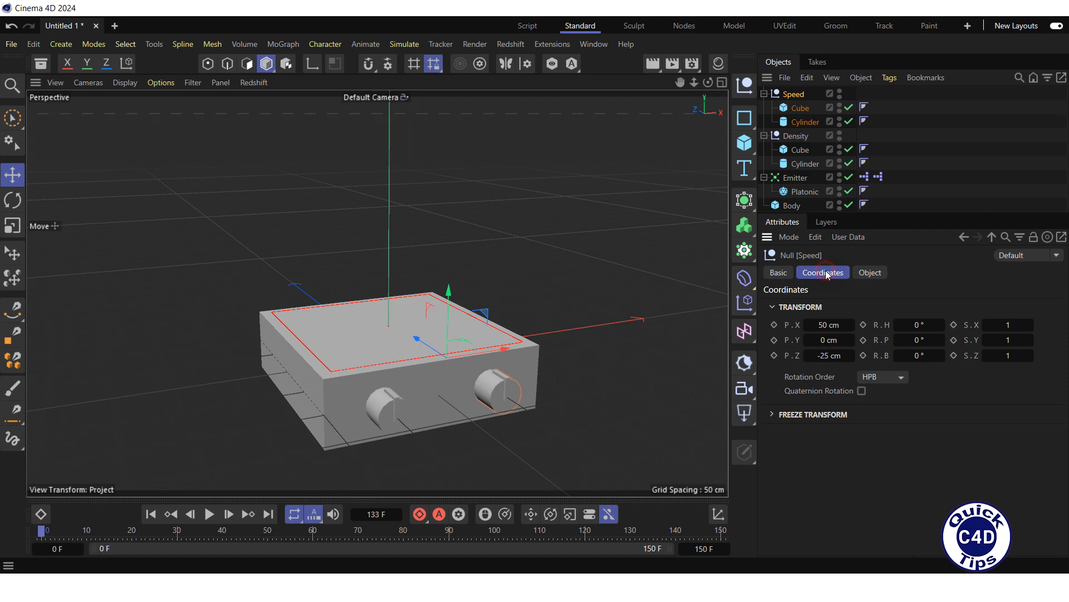
{"action": "right_click", "coordinate": [880, 360]}
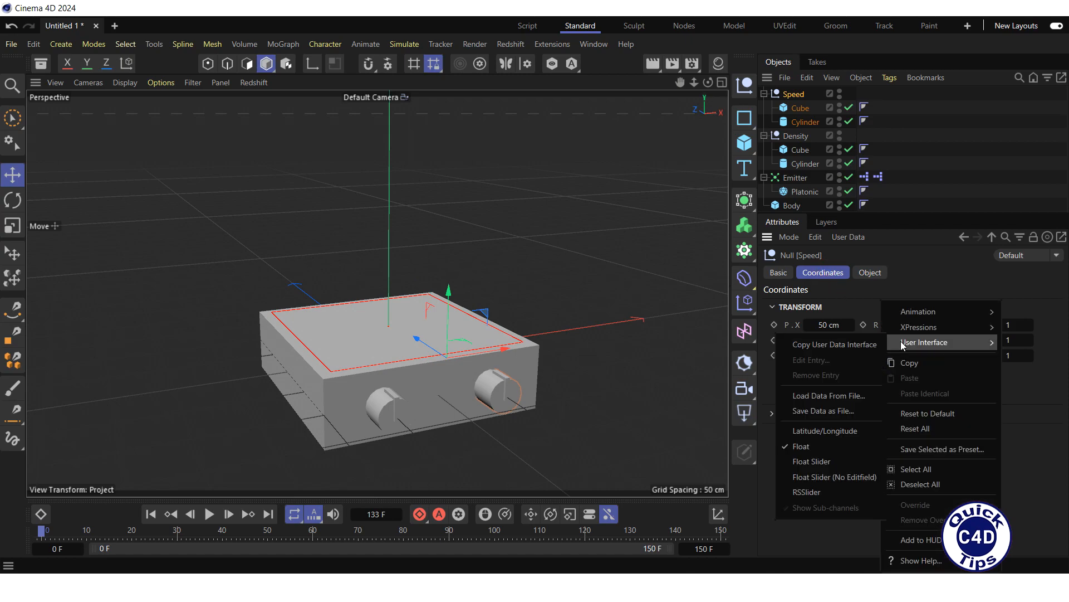
{"action": "mouse_move", "coordinate": [920, 331]}
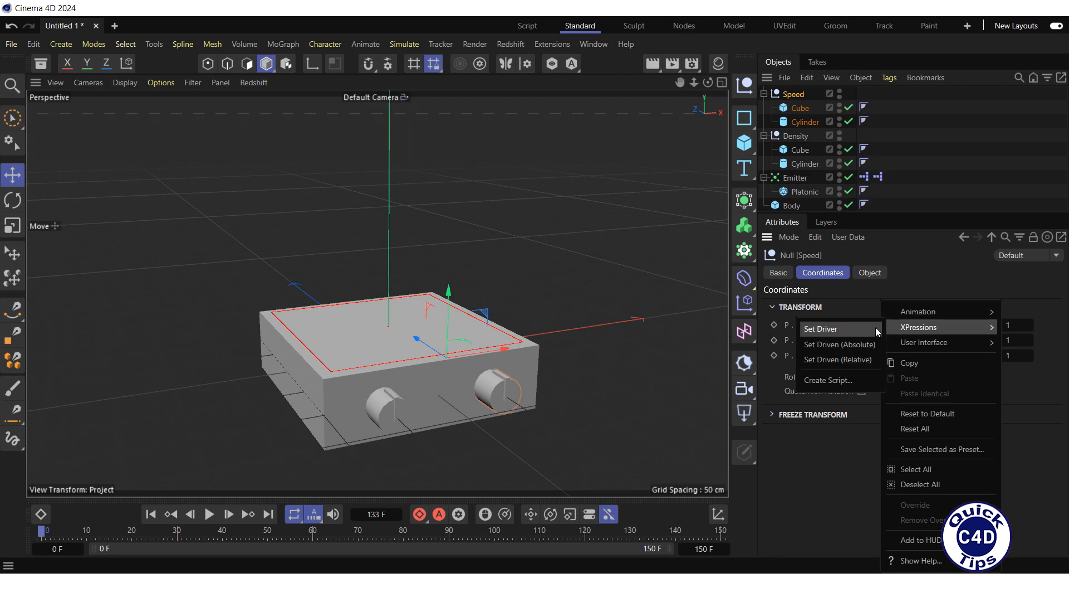
{"action": "left_click", "coordinate": [832, 329]}
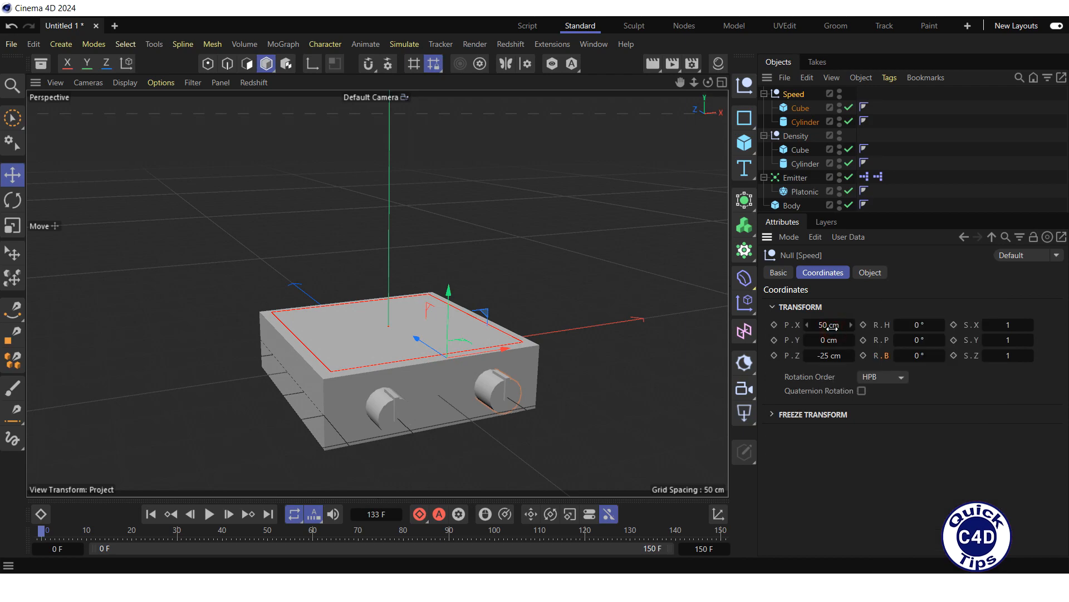
- Make the emitter's particle Speed driven (absolute) by the Speed null's bank rotation
{"action": "left_click", "coordinate": [797, 180]}
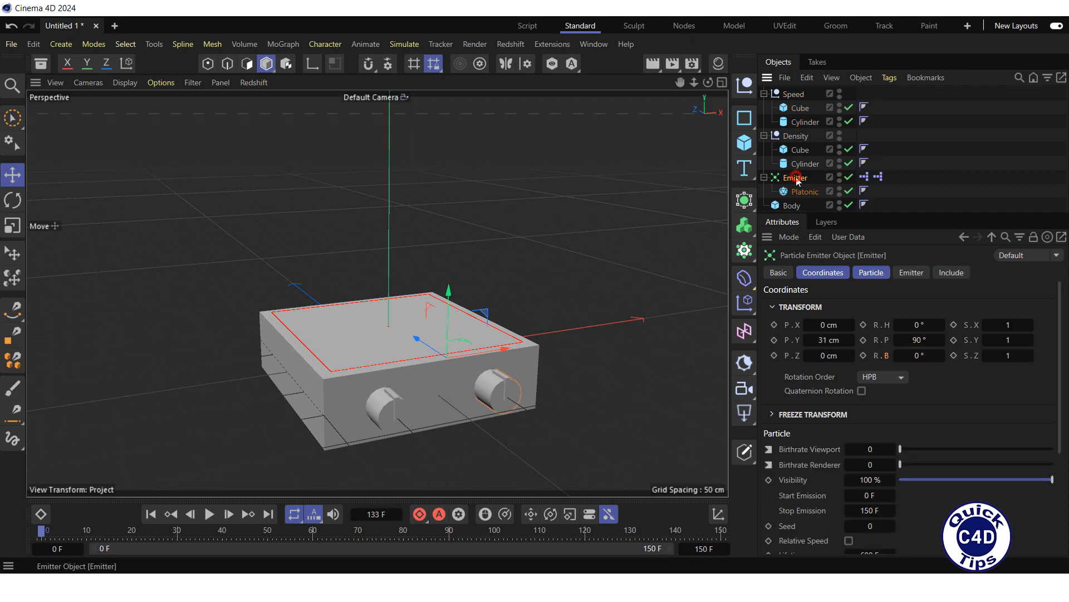
{"action": "left_click", "coordinate": [867, 275]}
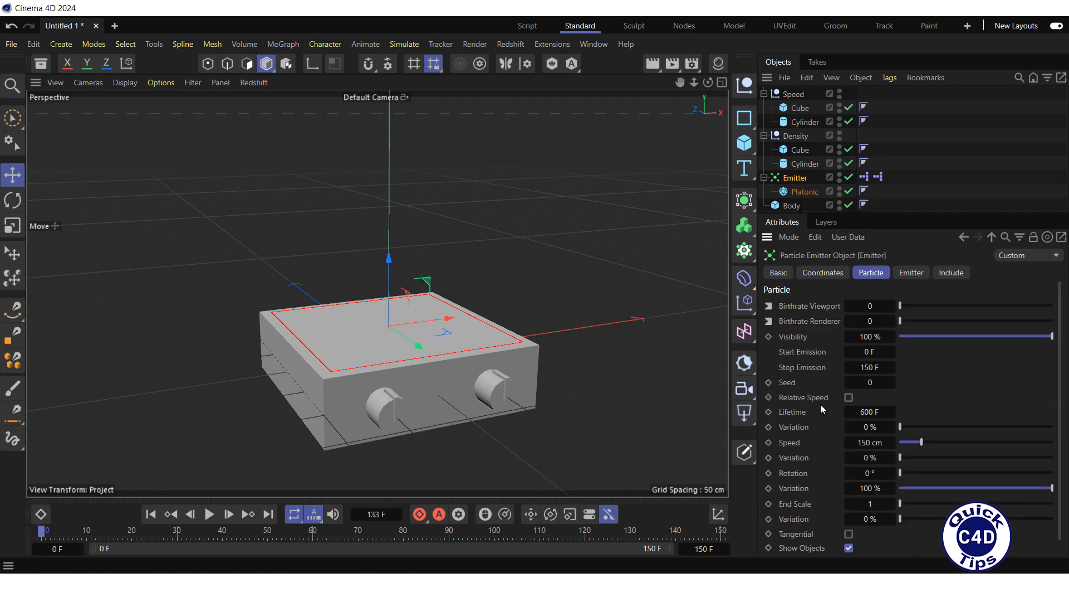
{"action": "right_click", "coordinate": [798, 444]}
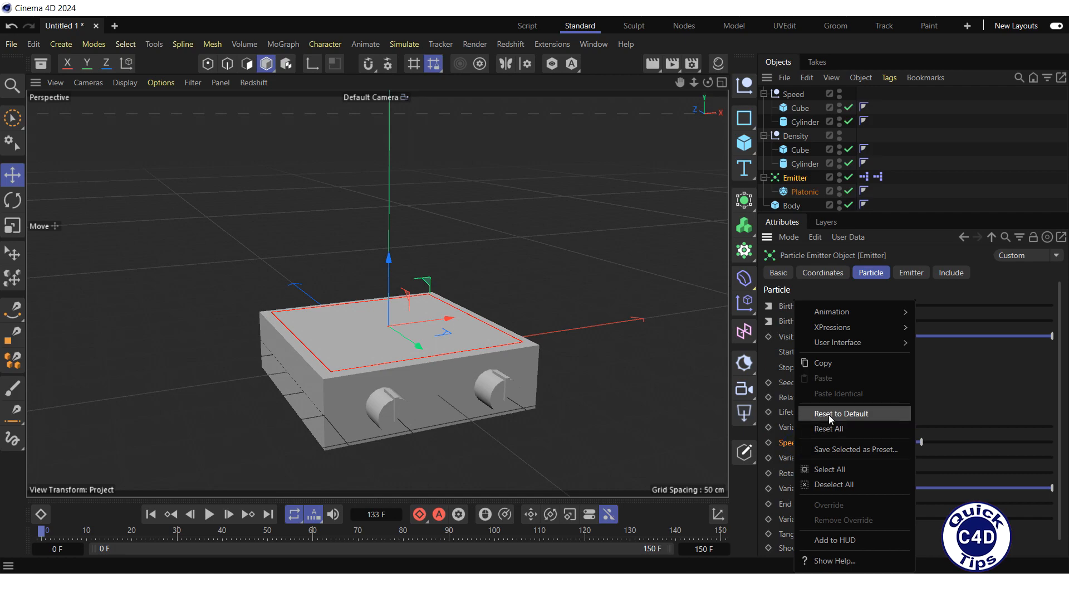
{"action": "mouse_move", "coordinate": [832, 329]}
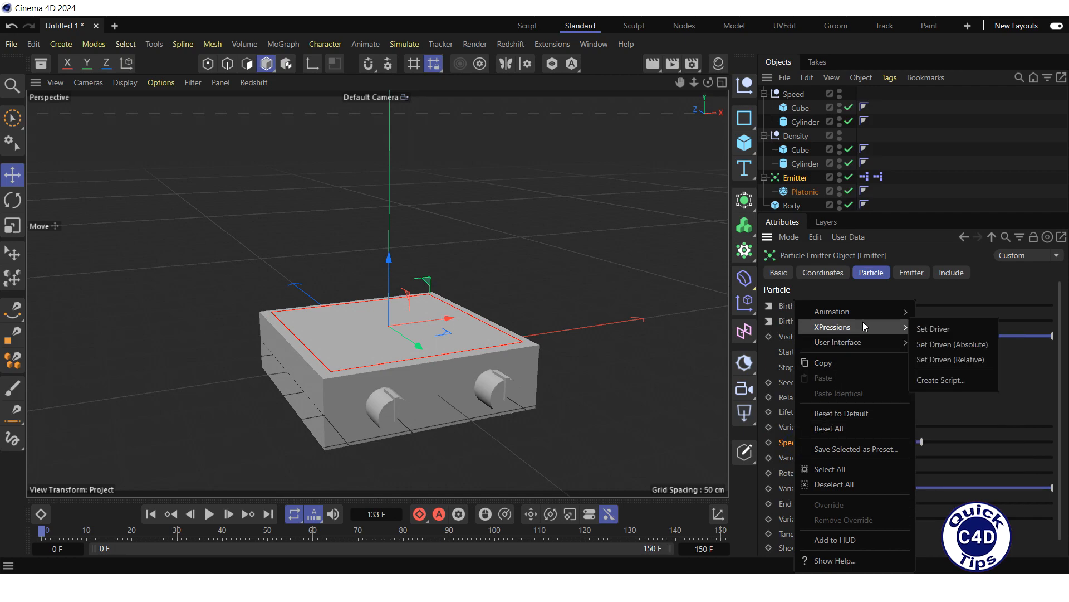
{"action": "left_click", "coordinate": [940, 347]}
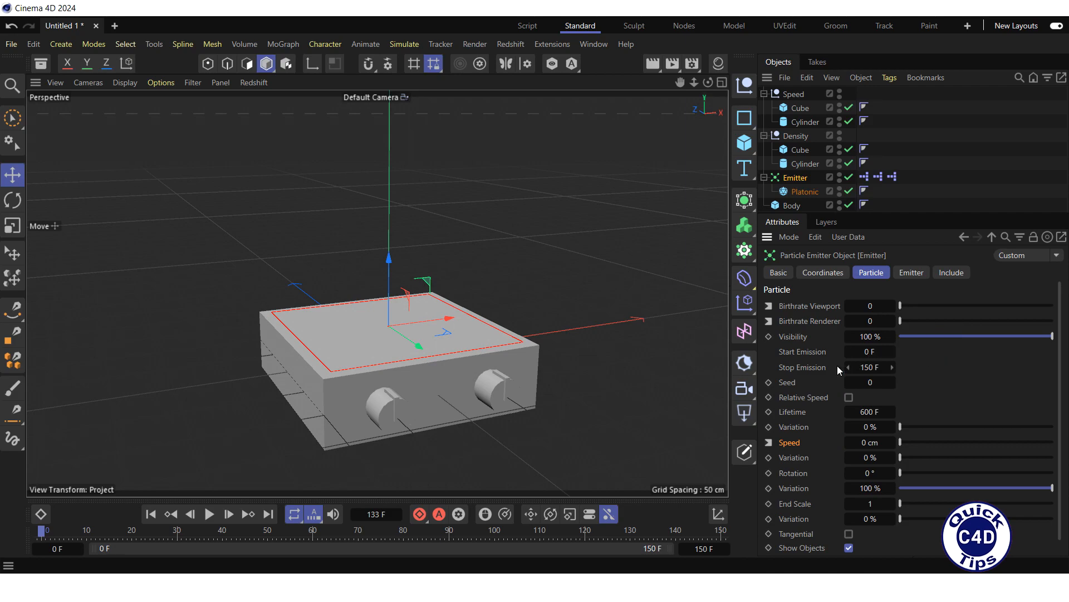
- Play the animation and test the Density null by setting its bank rotation to 300°, then turning it with the Rotate tool
{"action": "left_click", "coordinate": [209, 514]}
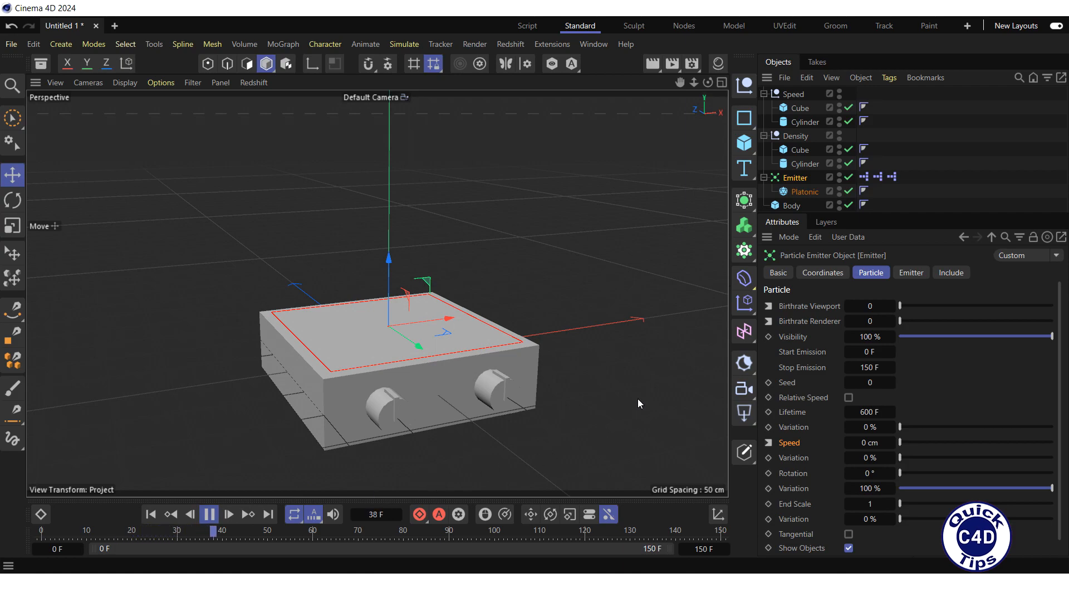
{"action": "left_click", "coordinate": [796, 137]}
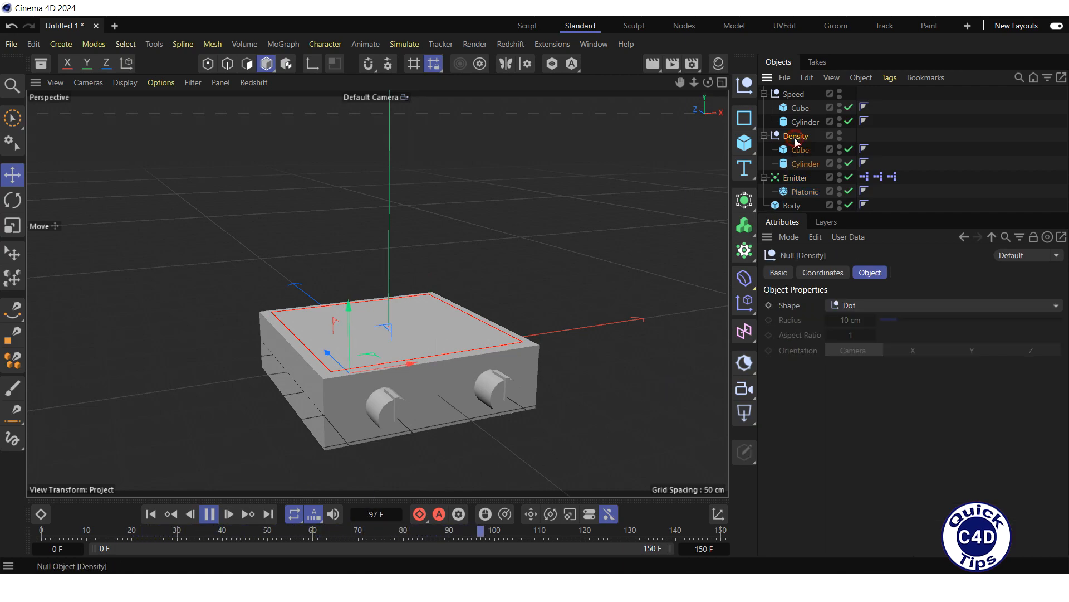
{"action": "left_click", "coordinate": [819, 273]}
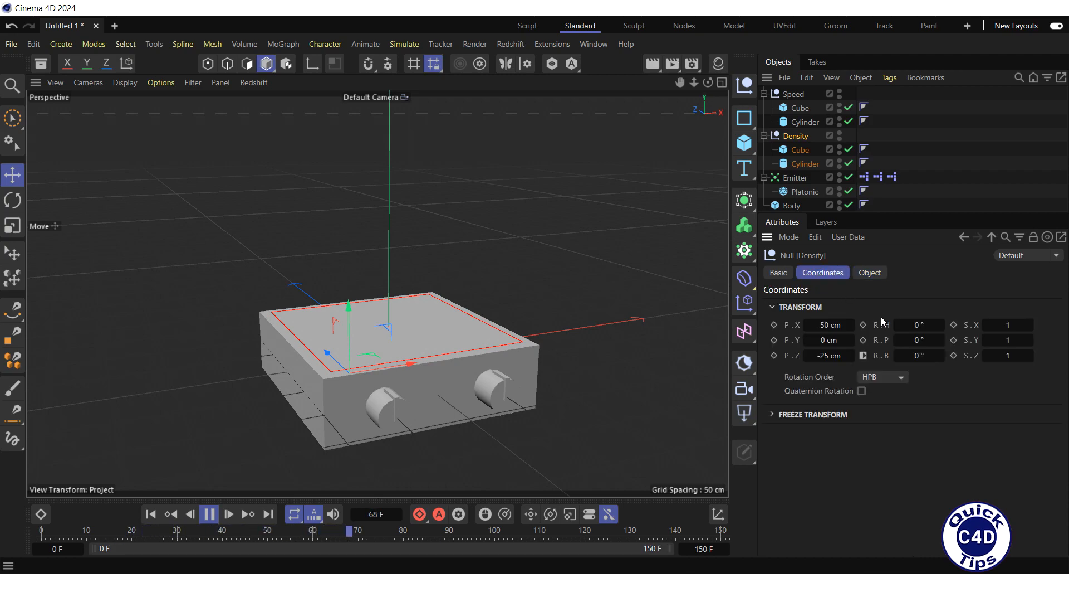
{"action": "left_click_drag", "start_coordinate": [910, 356], "coordinate": [1056, 356]}
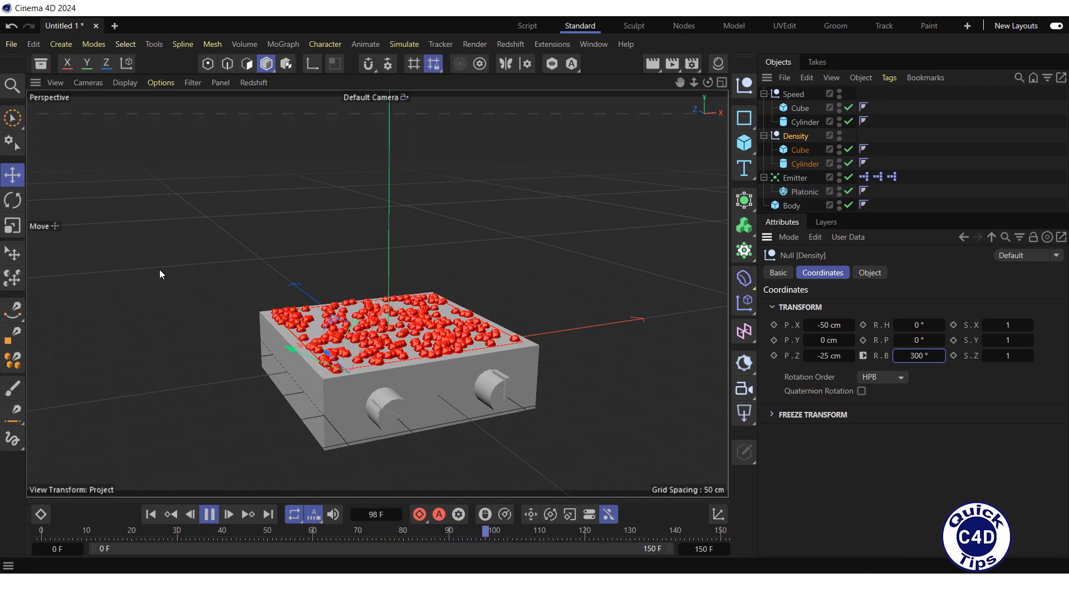
{"action": "left_click", "coordinate": [12, 200]}
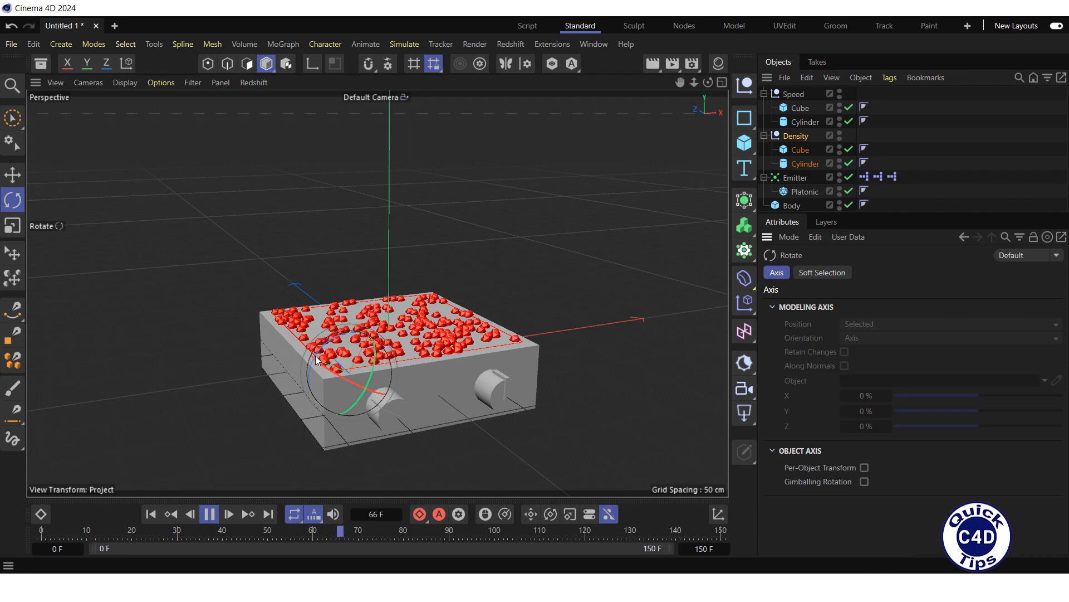
{"action": "mouse_move", "coordinate": [319, 348]}
{"action": "left_mouse_down"}
{"action": "mouse_move", "coordinate": [341, 337]}
{"action": "mouse_move", "coordinate": [330, 362]}
{"action": "left_mouse_up"}
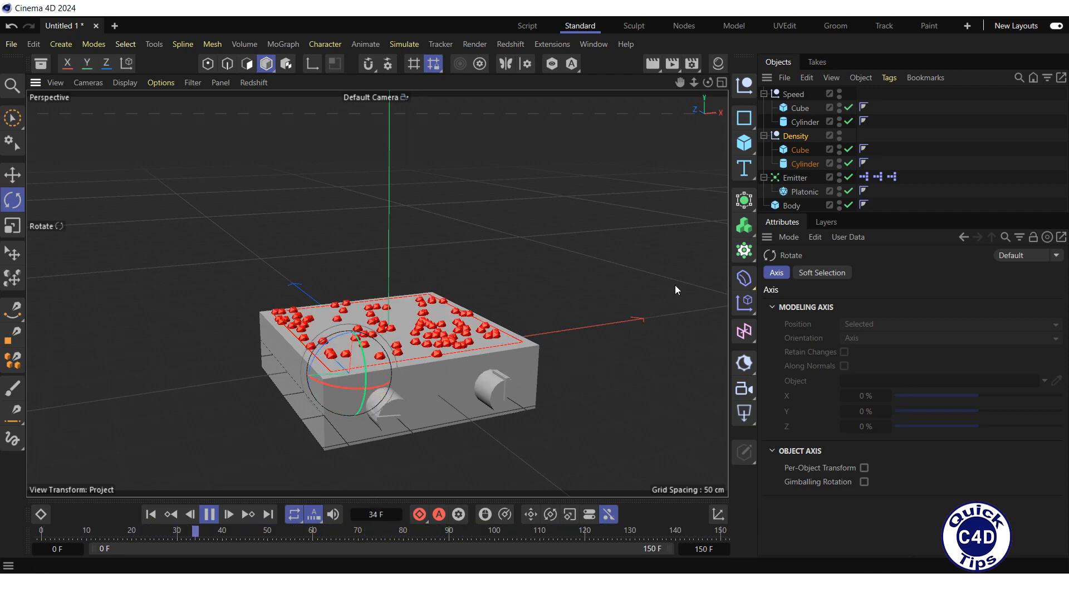
- Set the Speed null's bank rotation (R.B) to 289° while the animation plays
{"action": "left_click", "coordinate": [790, 96]}
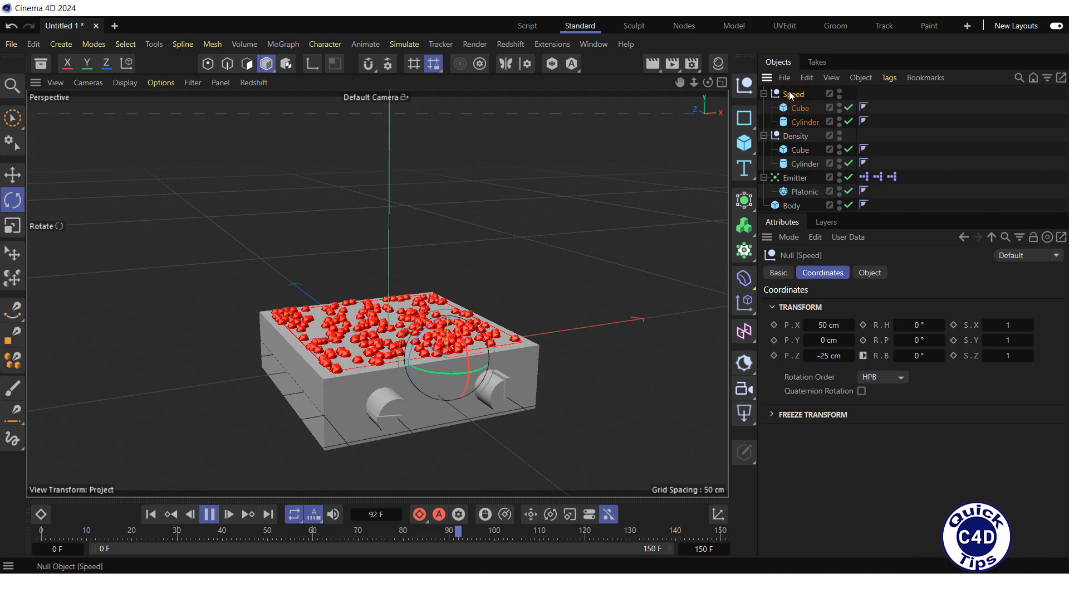
{"action": "left_click_drag", "start_coordinate": [921, 355], "coordinate": [916, 355]}
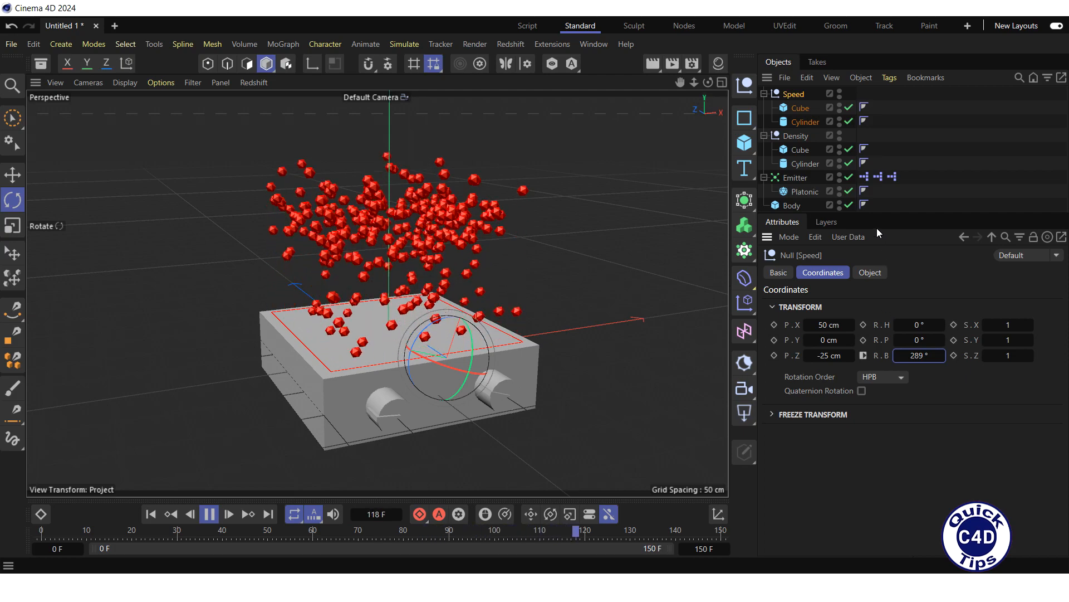
- Set Output Upper to 500 on the Range Mapper in the emitter's XPresso expression linking Speed rotation to emitter speed
{"action": "double_click", "coordinate": [864, 177]}
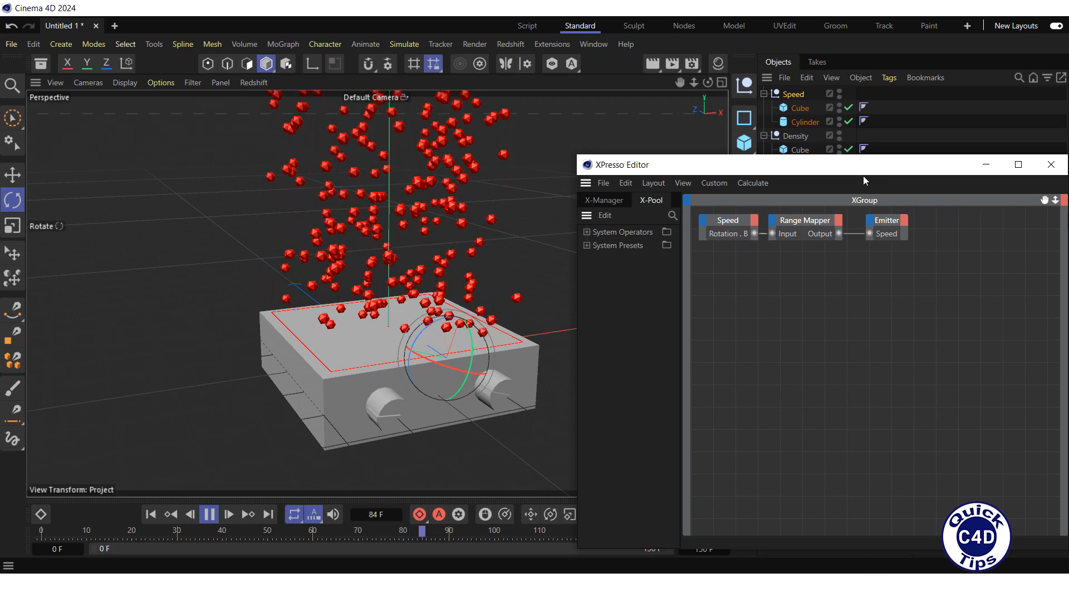
{"action": "left_click", "coordinate": [803, 222]}
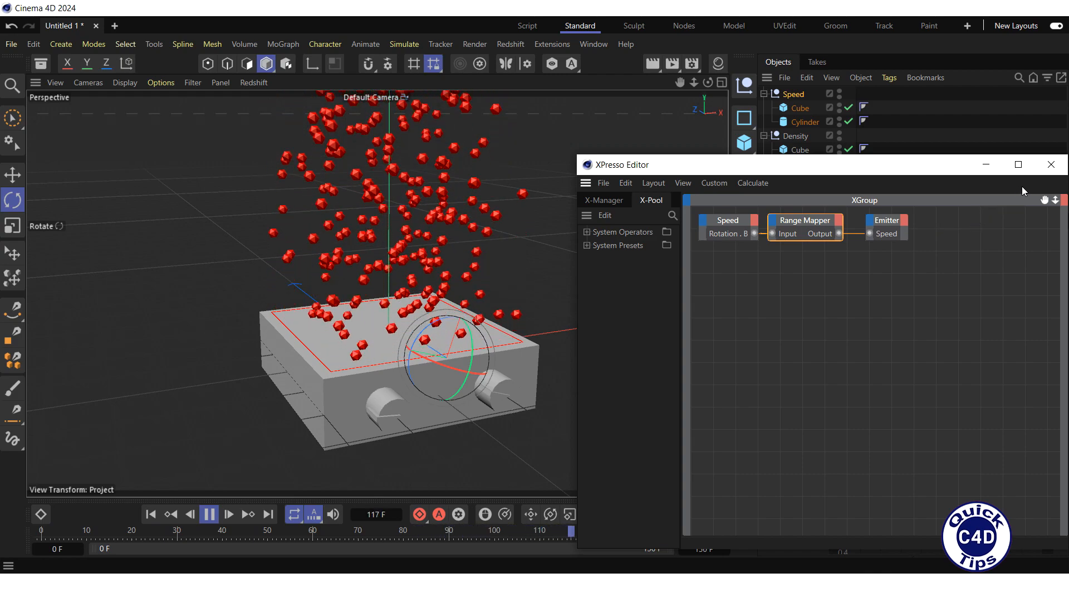
{"action": "left_click", "coordinate": [1051, 165]}
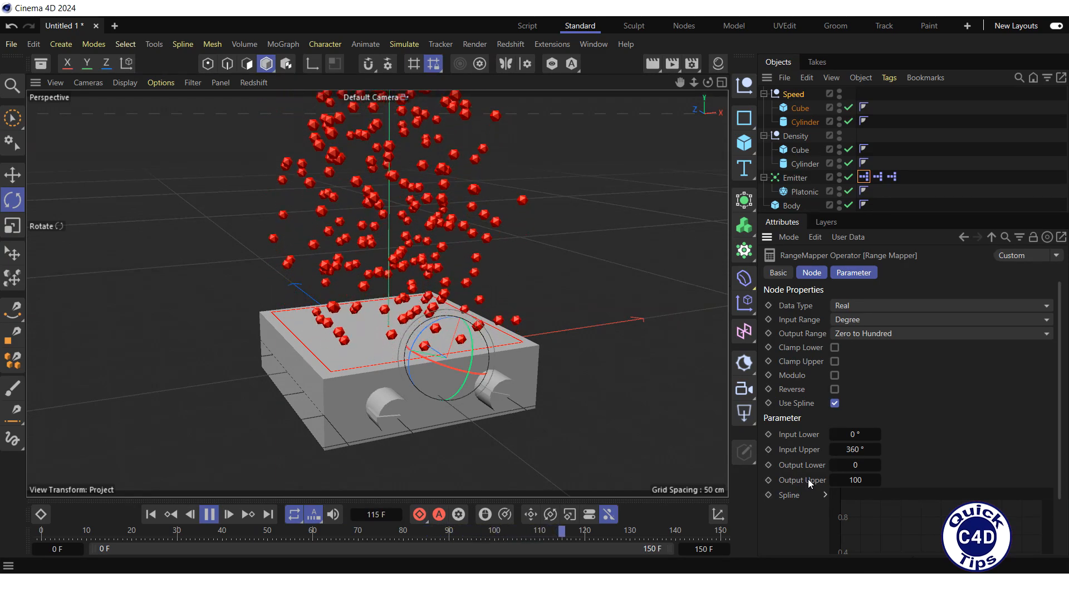
{"action": "left_click", "coordinate": [852, 479]}
{"action": "type", "text": "500"}
{"action": "key", "text": "Return"}
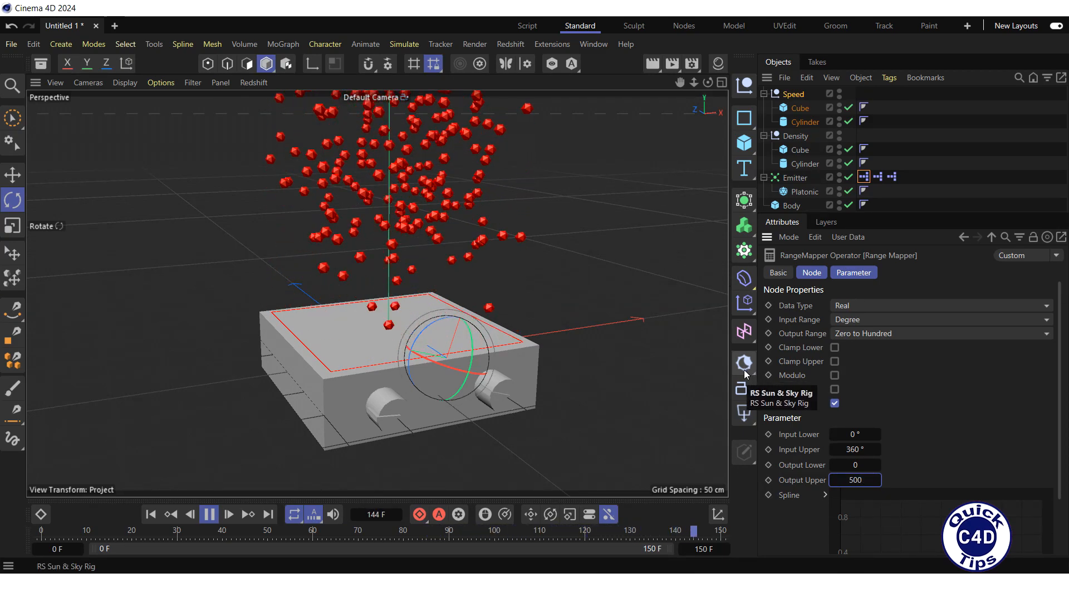